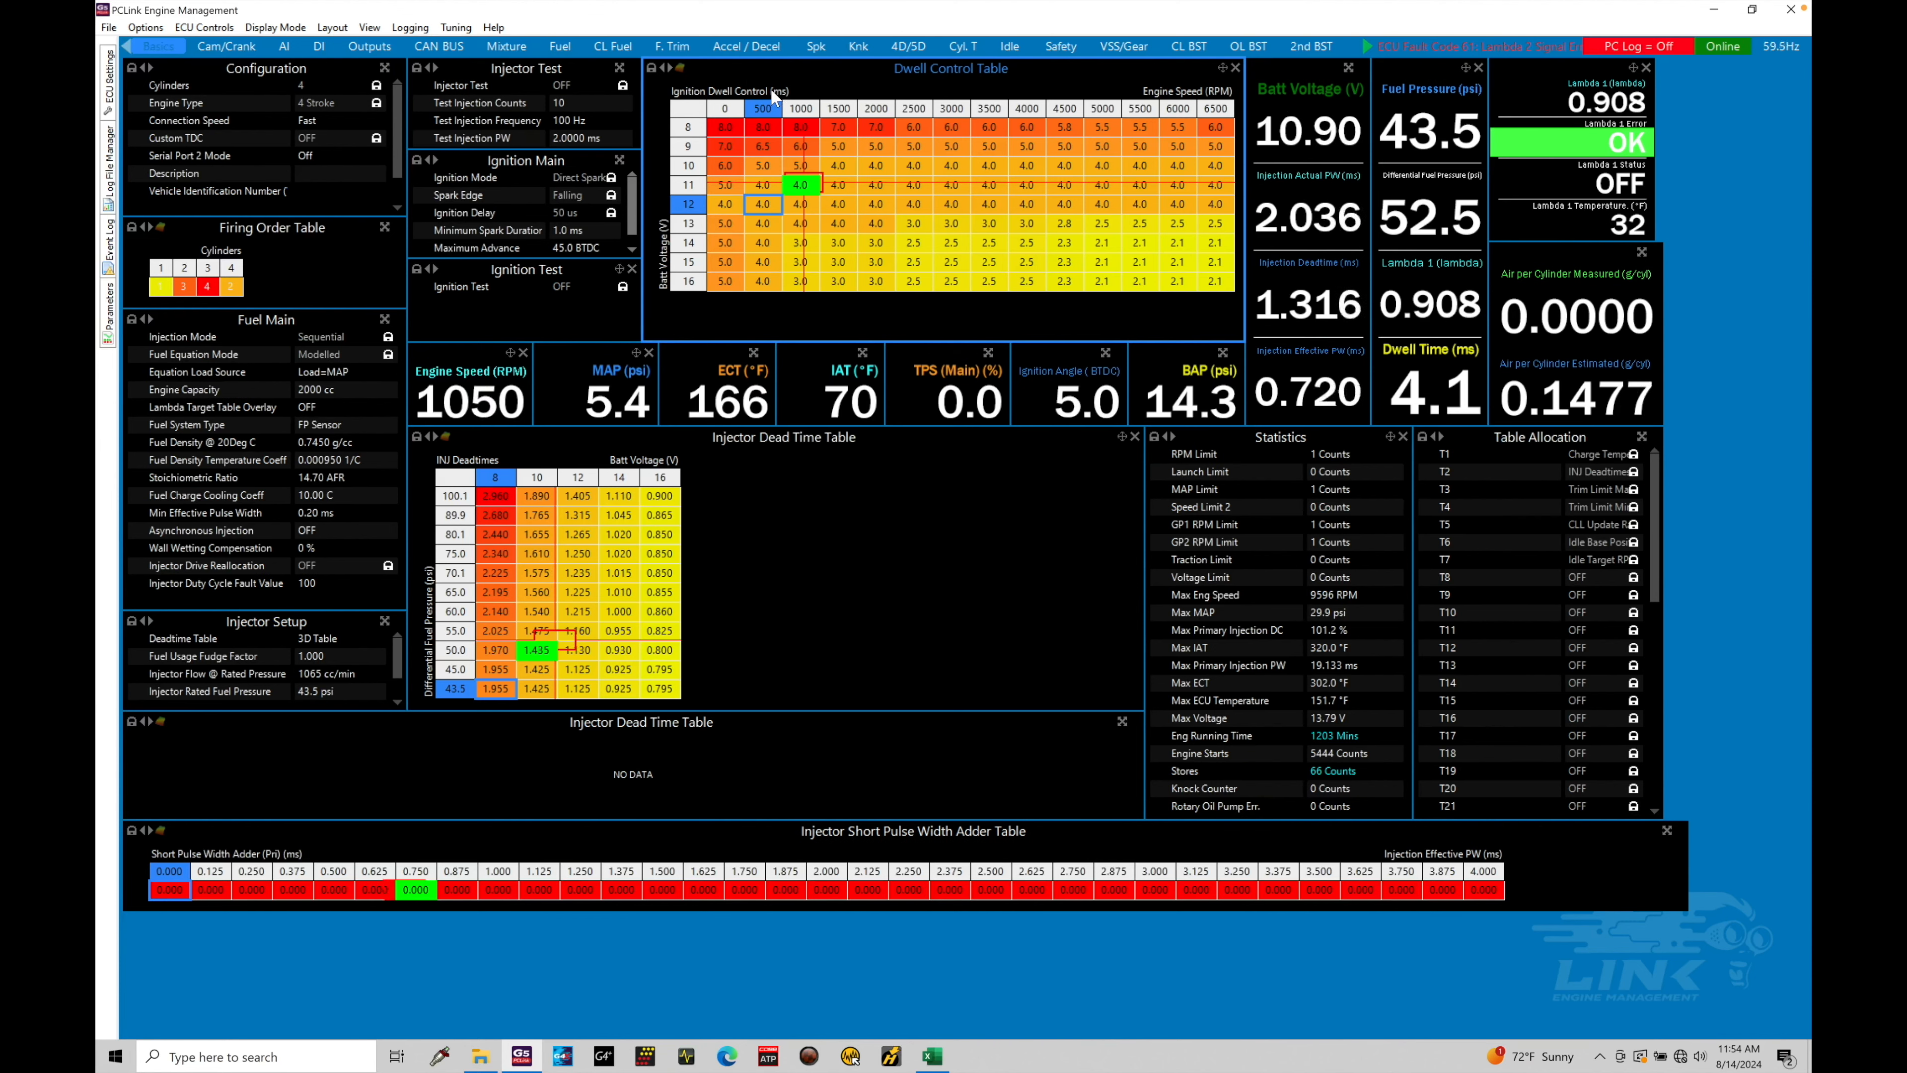
Switch to the VSS/Gear layout to show the wheel speed panels and time plot
{"action": "left_click", "coordinate": [1122, 46]}
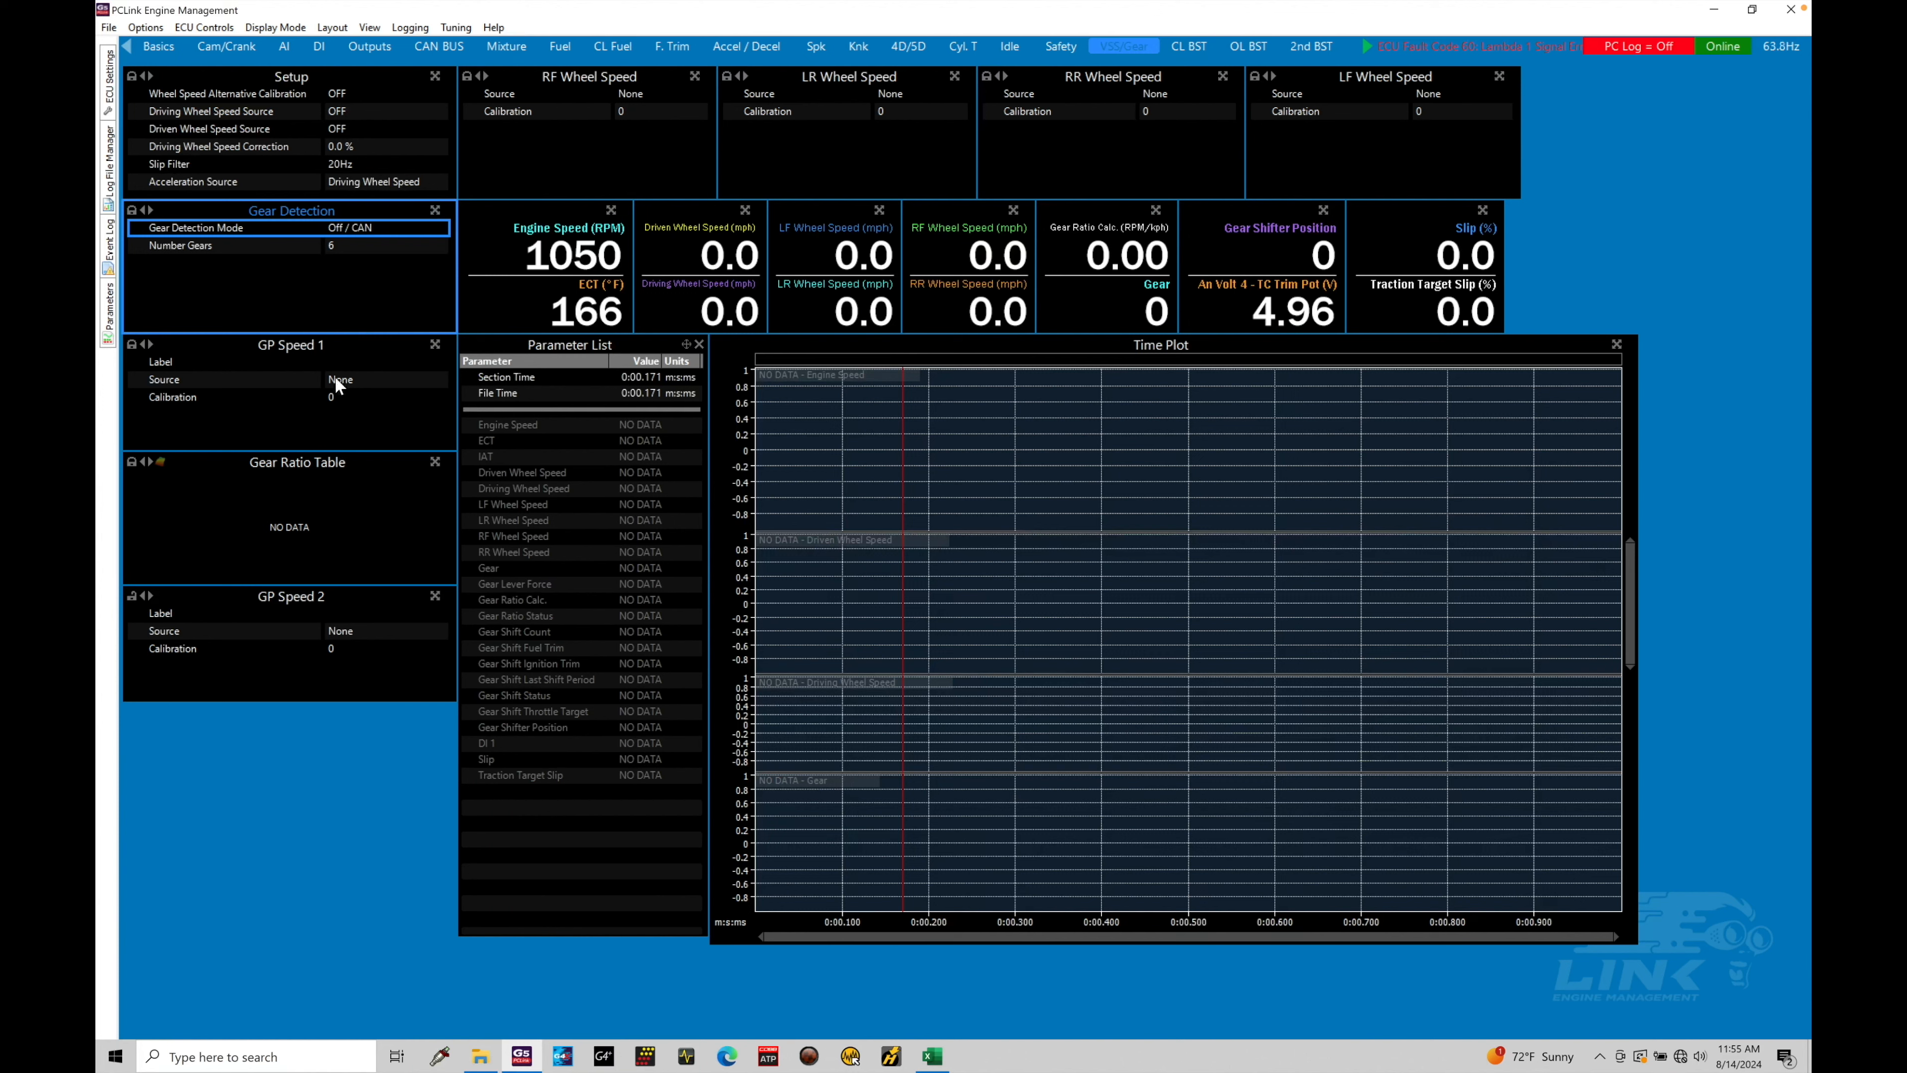
Label GP Speed 1 as 'VSS Speed' and open its Source selection list
{"action": "double_click", "coordinate": [341, 362]}
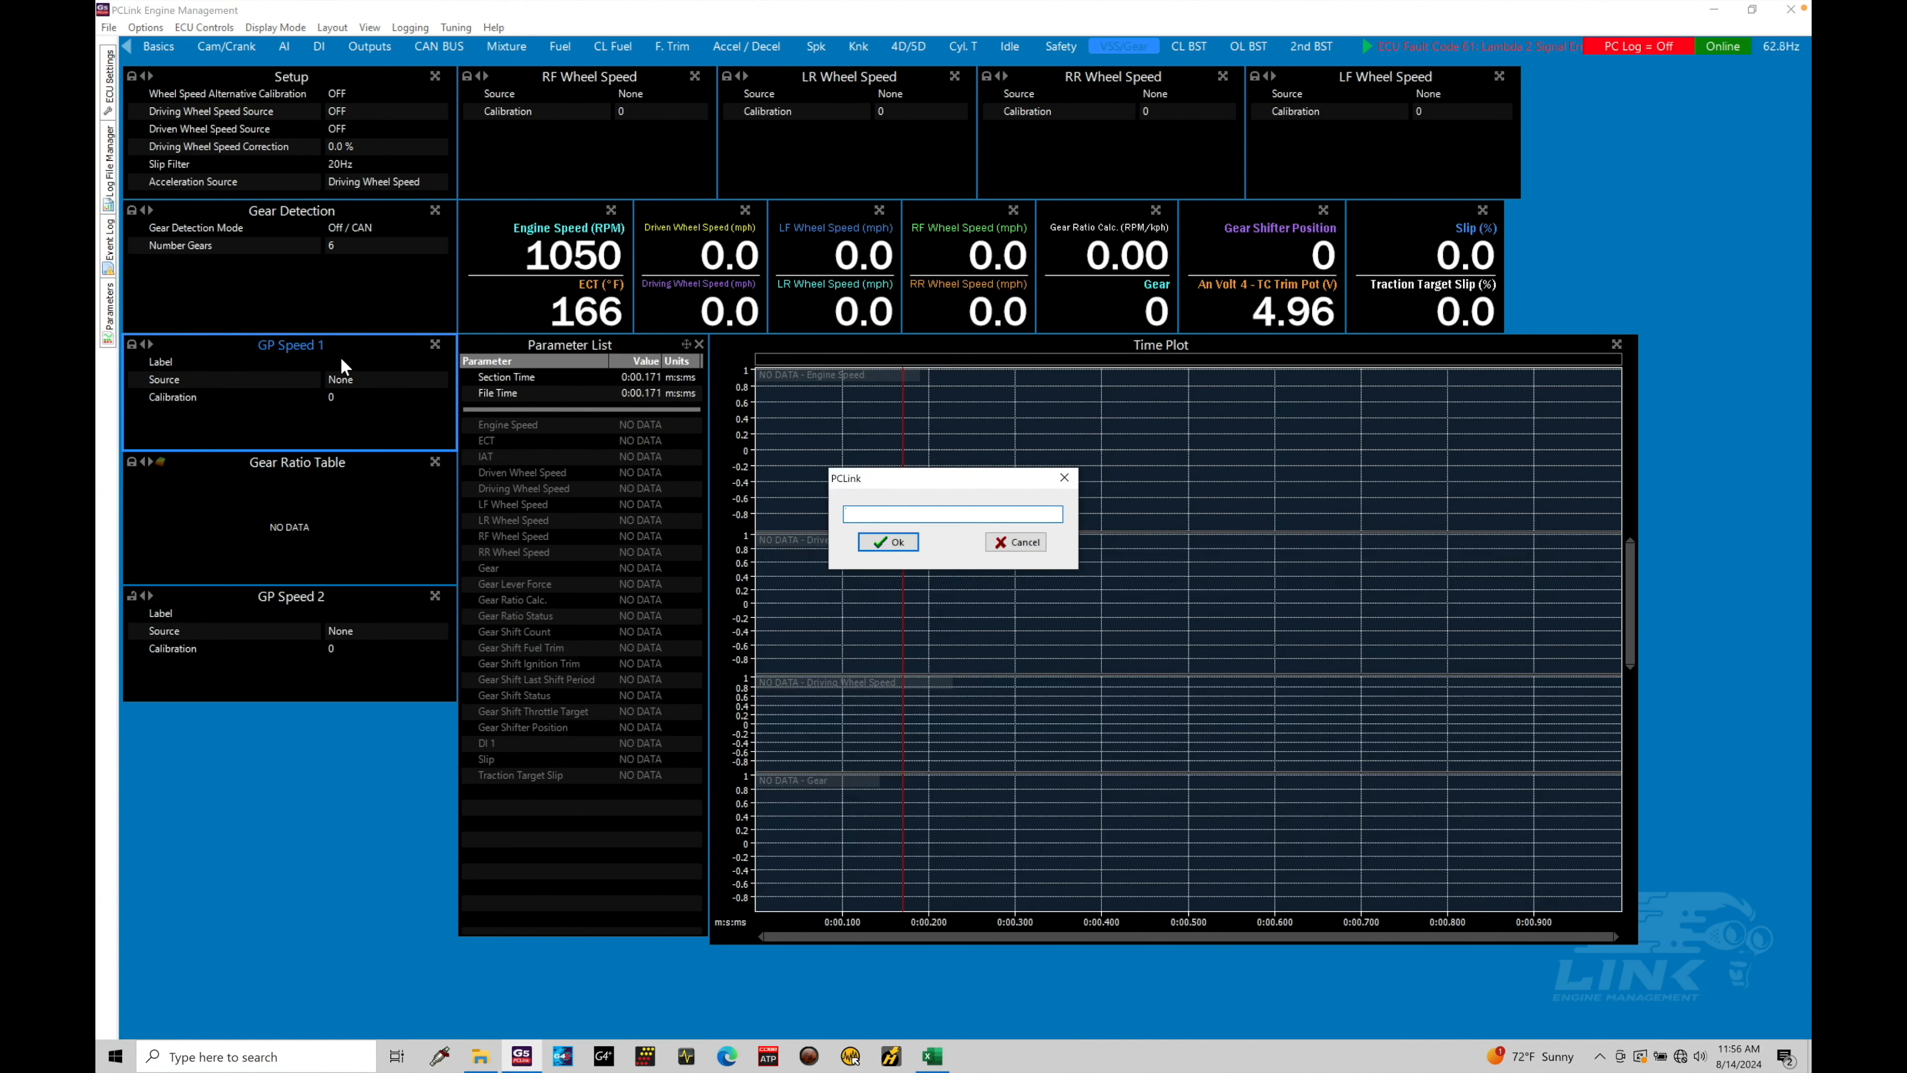
{"action": "type", "text": "VSS Speed"}
{"action": "key", "text": "Return"}
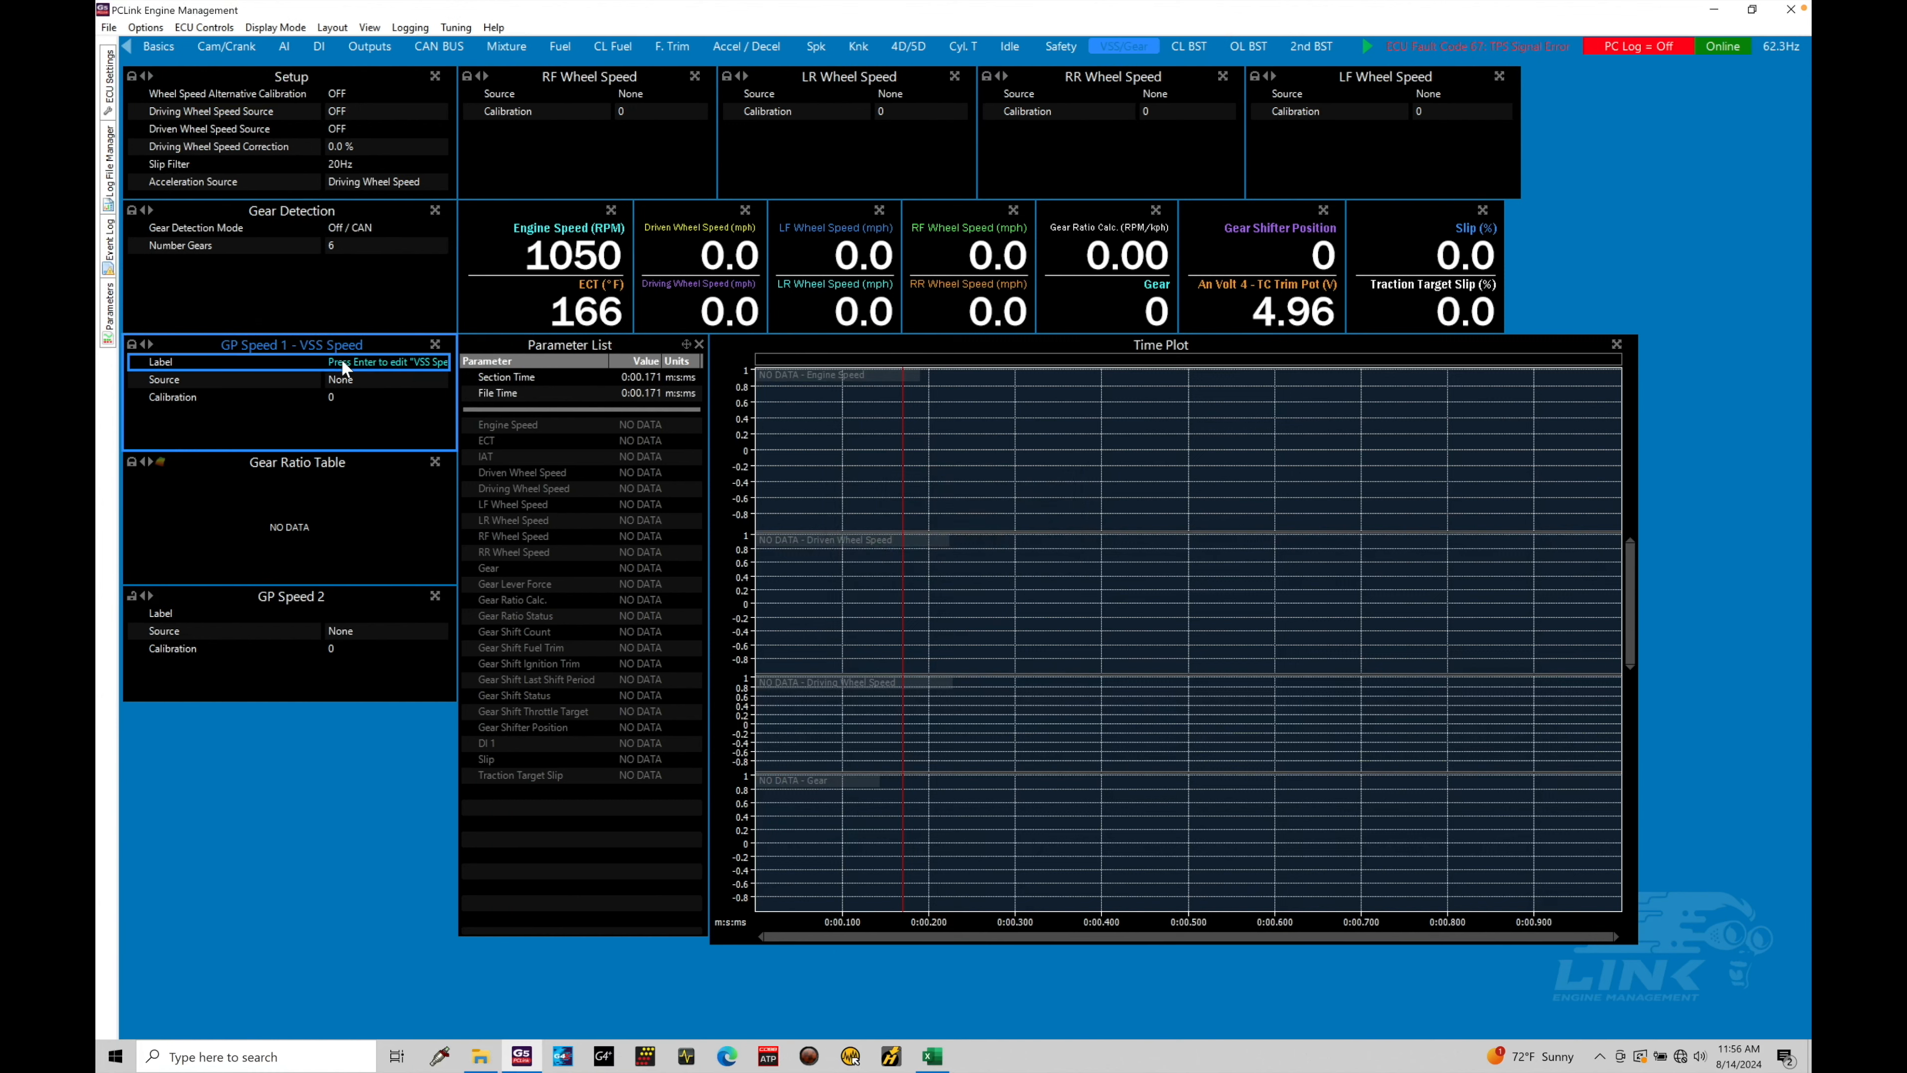
{"action": "double_click", "coordinate": [362, 380]}
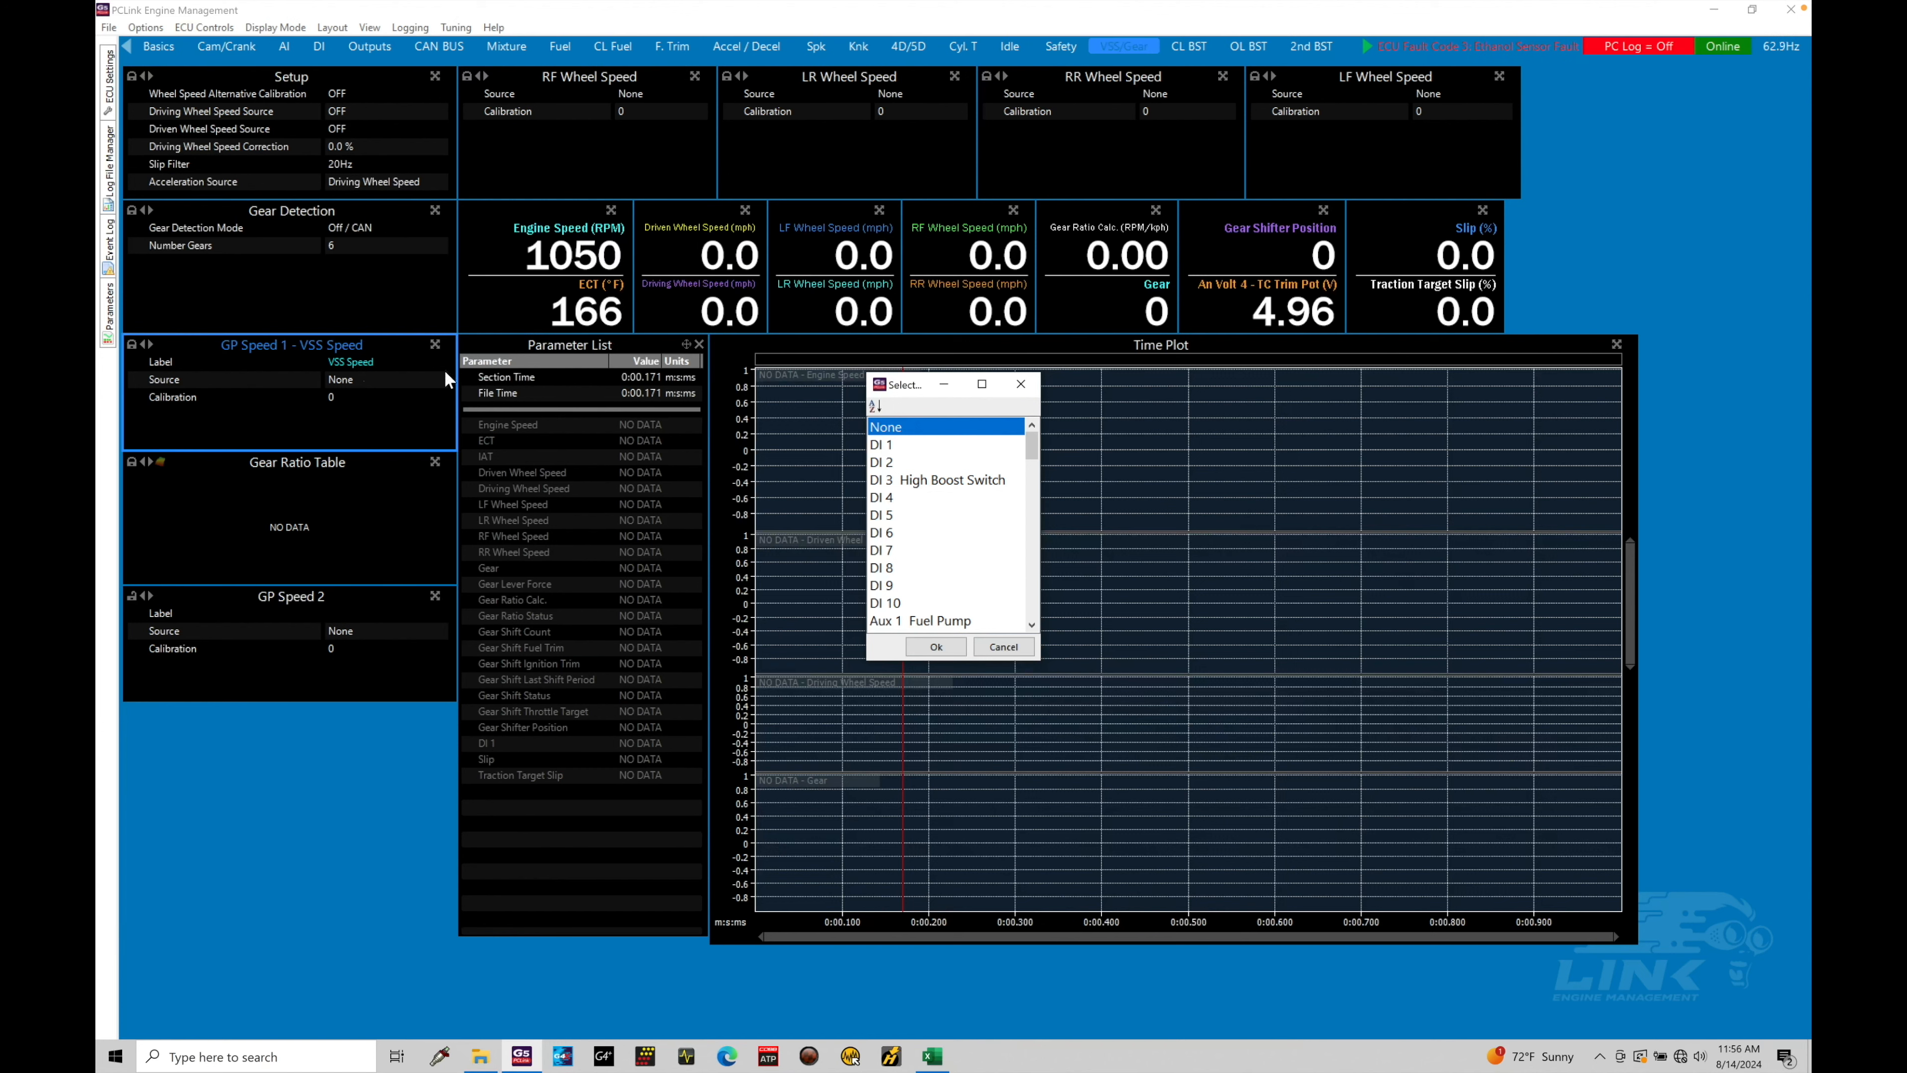
Set the VSS Speed source to DI 2, then review its pull-up, active edge and filter settings
{"action": "left_click", "coordinate": [917, 463]}
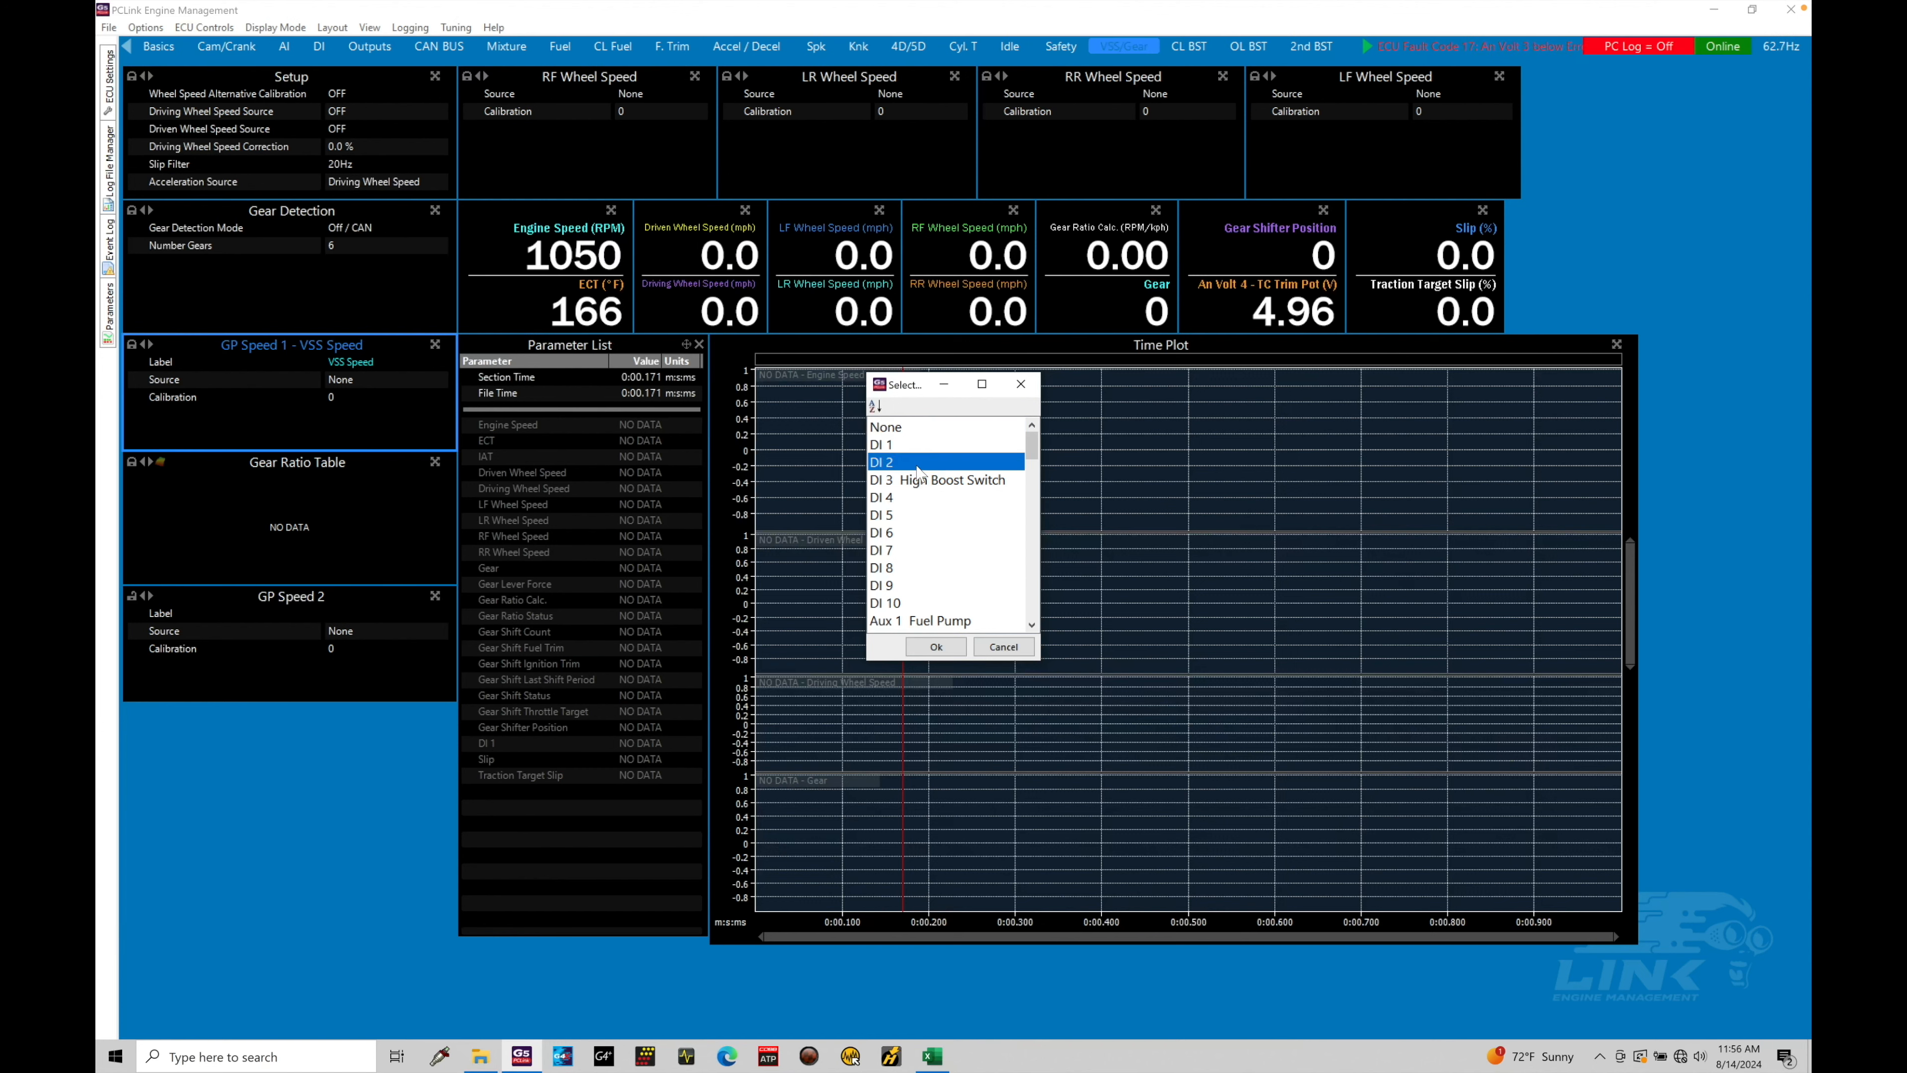
{"action": "double_click", "coordinate": [917, 463]}
{"action": "left_click", "coordinate": [344, 399]}
{"action": "left_click", "coordinate": [378, 415]}
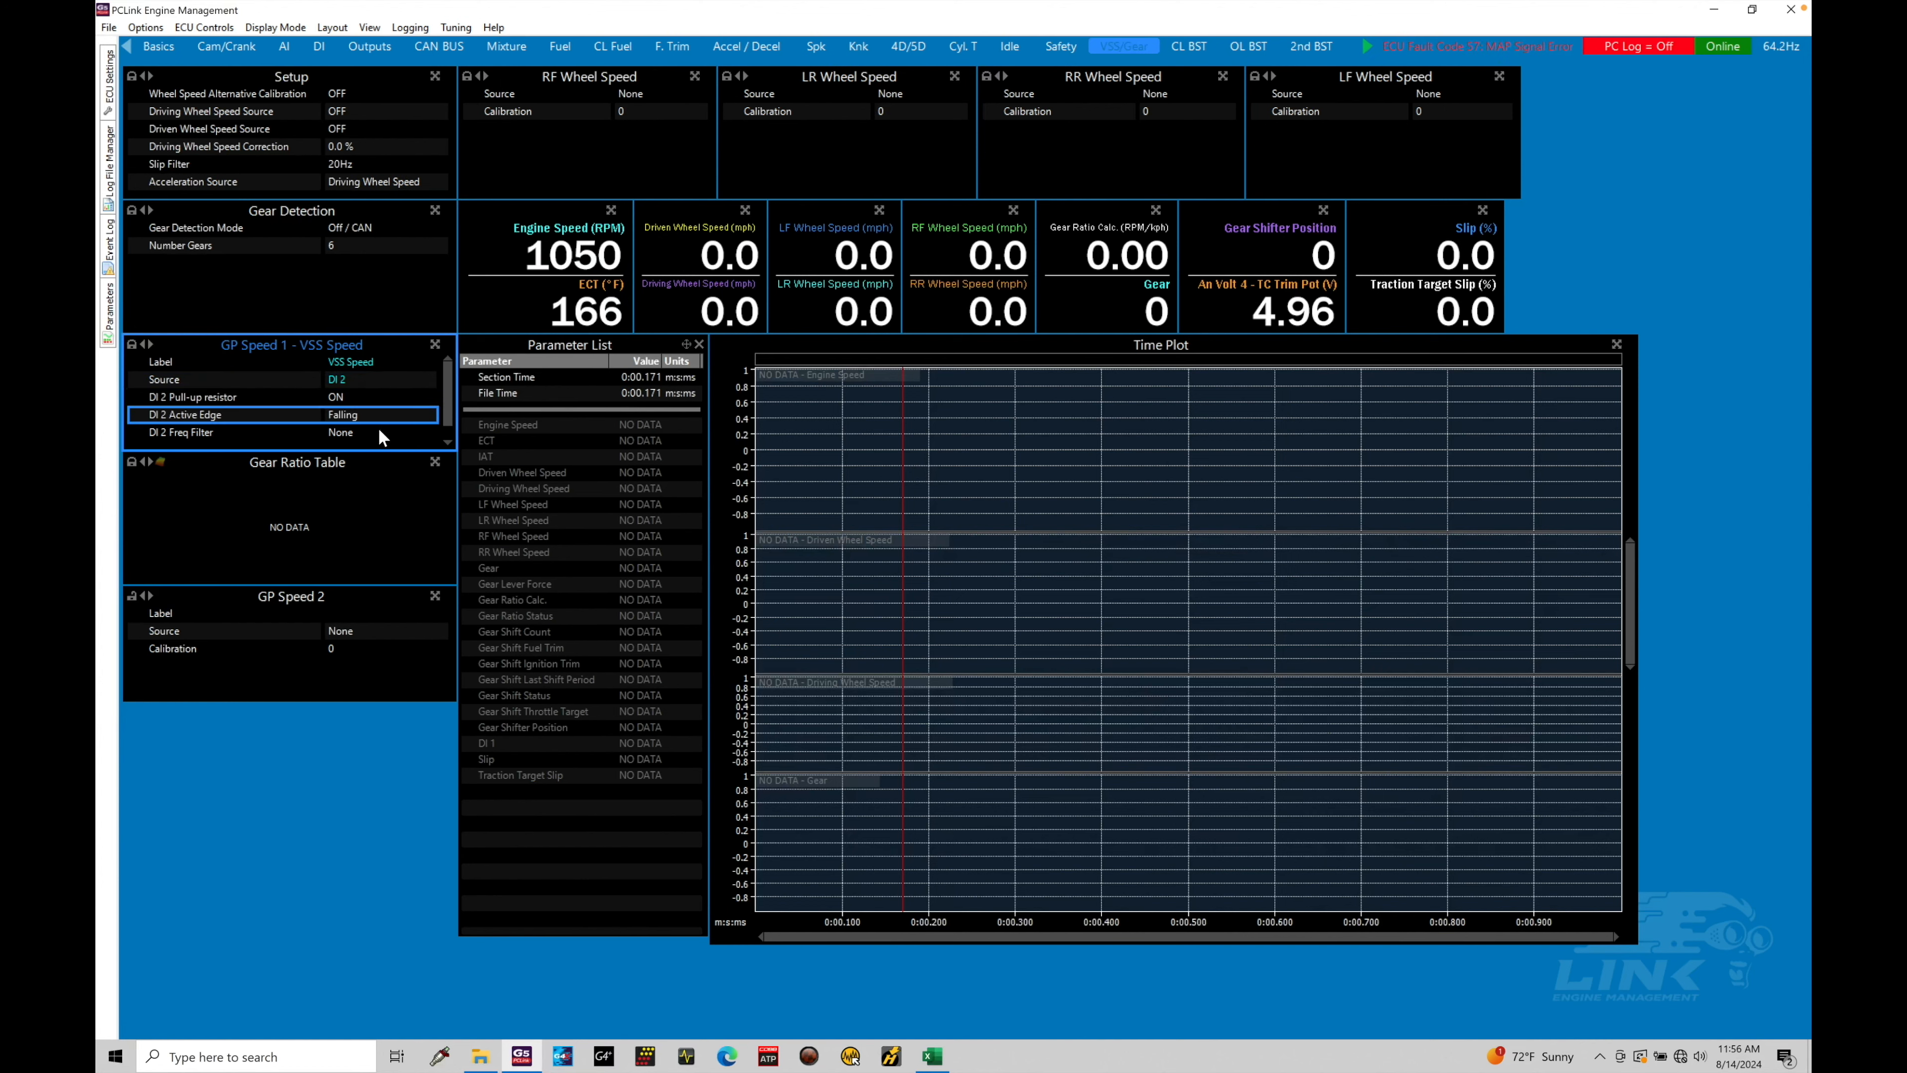
{"action": "left_click", "coordinate": [378, 432]}
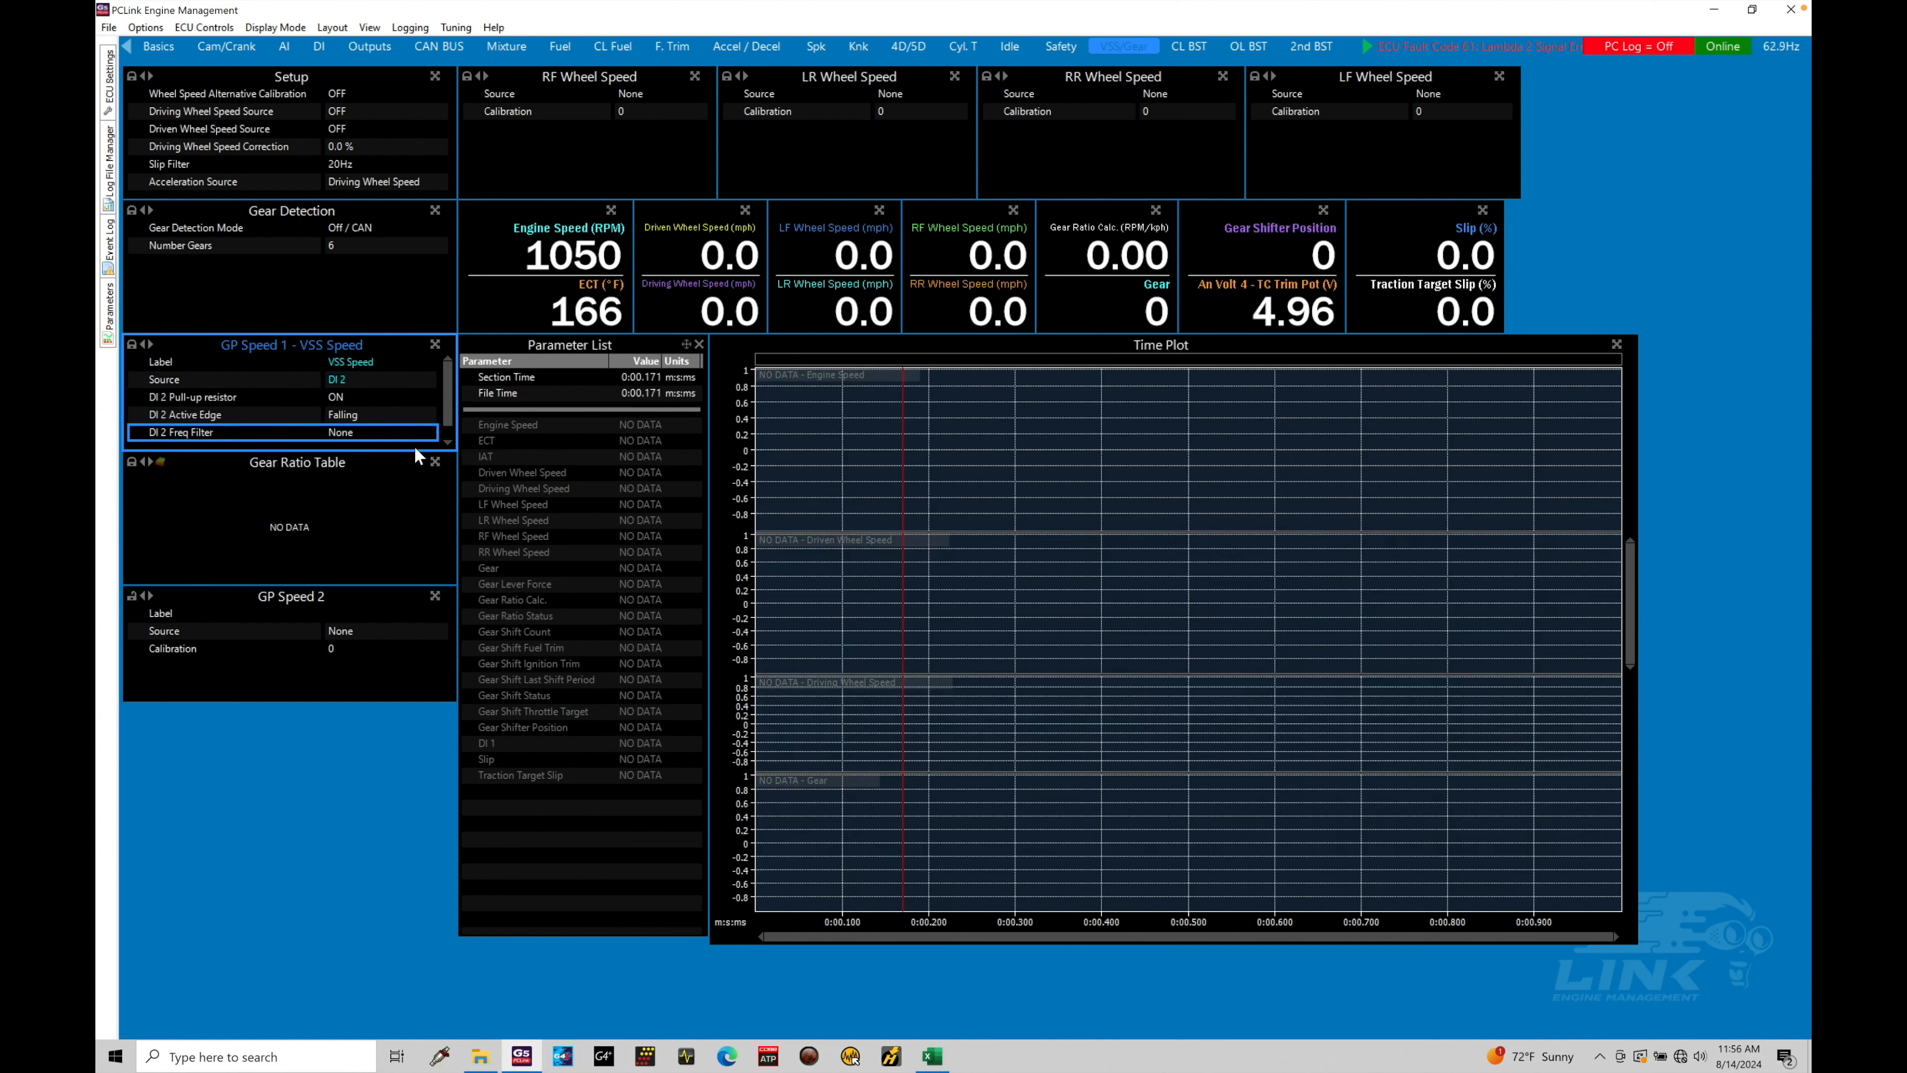
{"action": "left_click", "coordinate": [403, 401]}
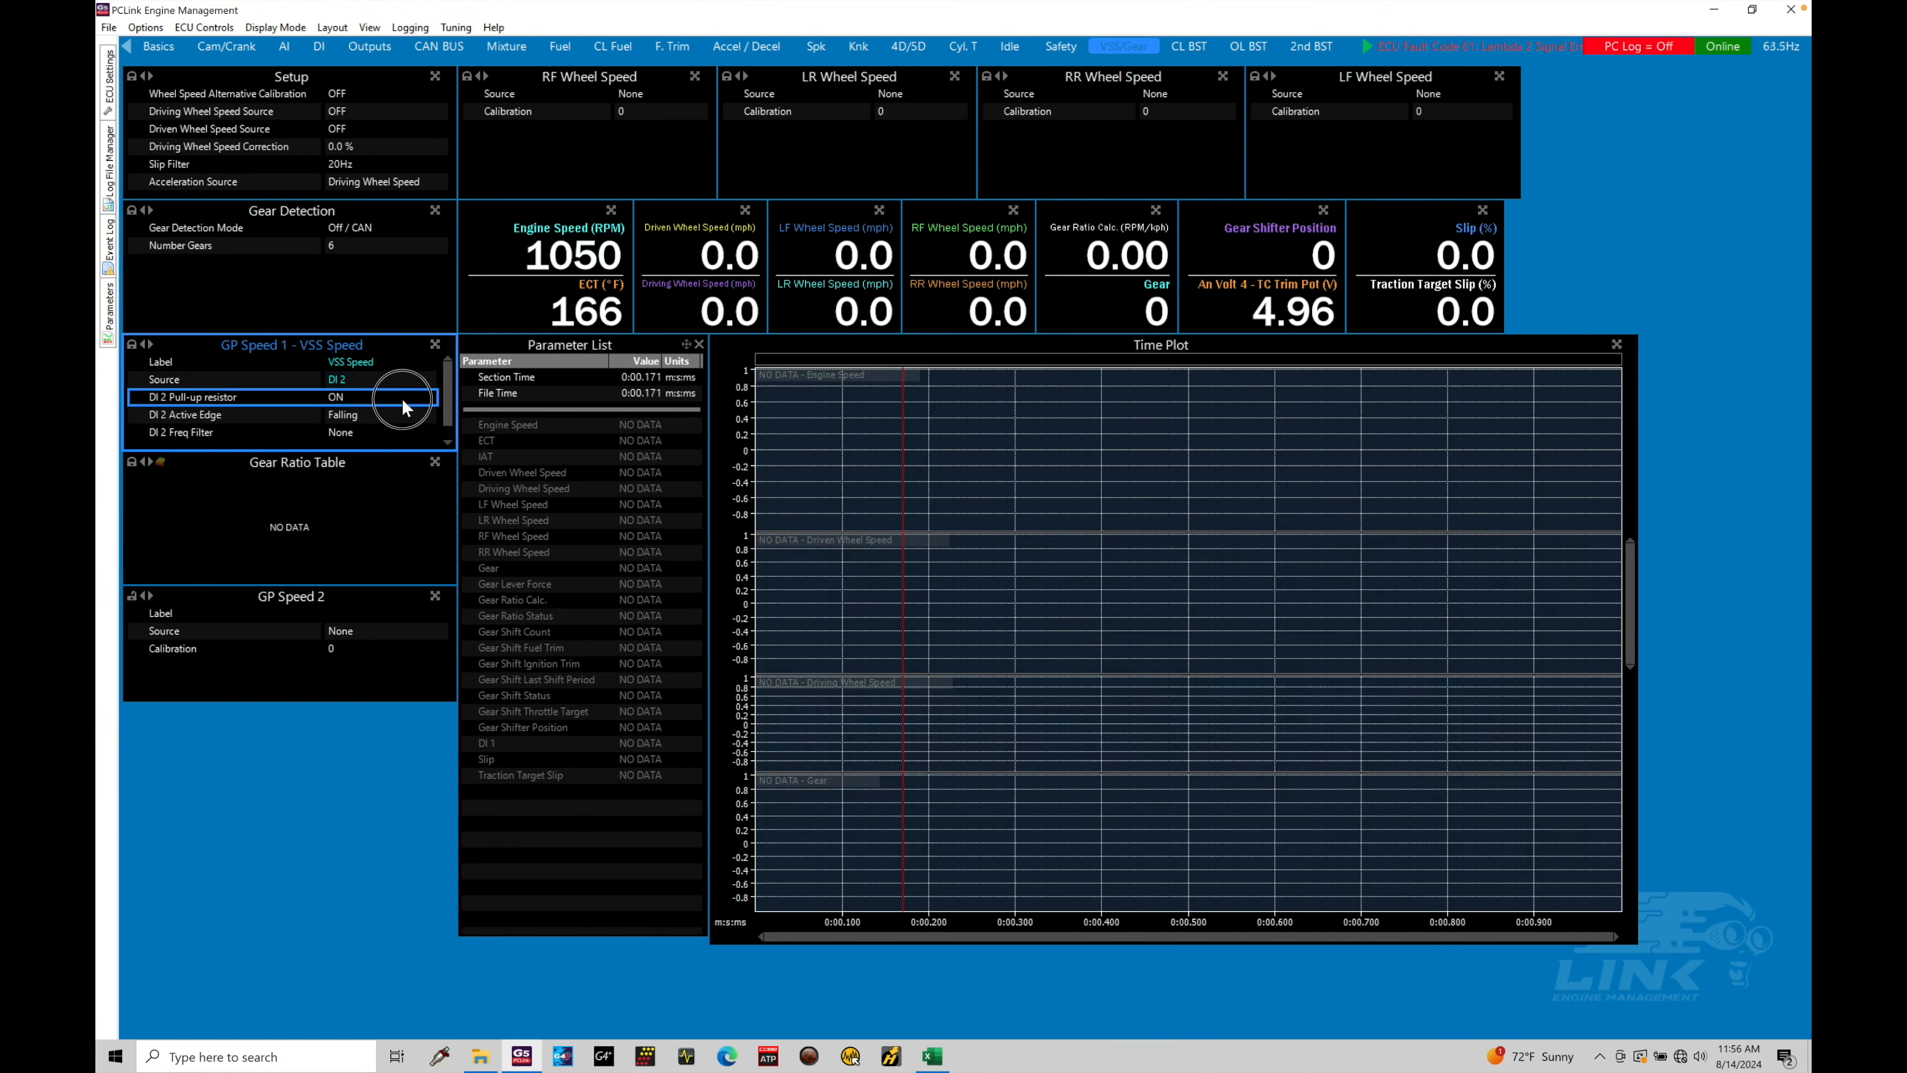
{"action": "left_click", "coordinate": [371, 409]}
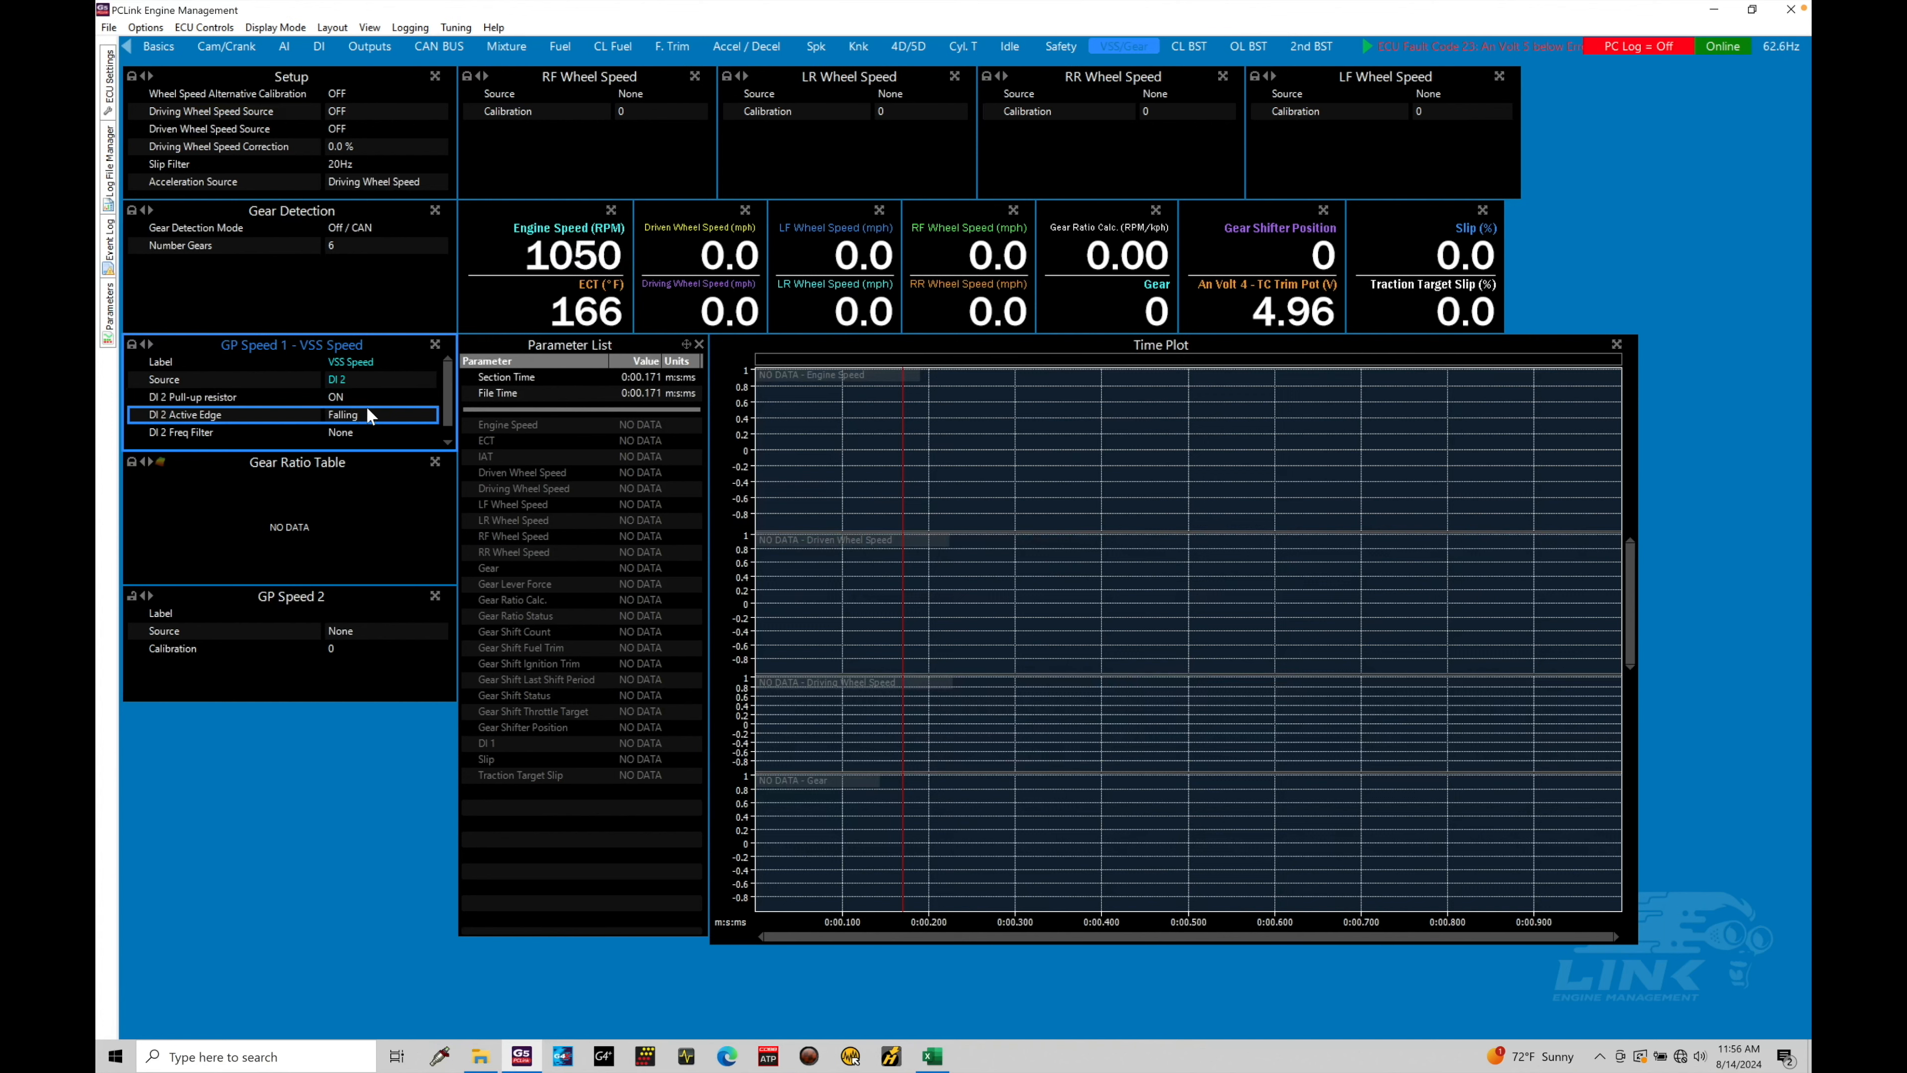
{"action": "left_click", "coordinate": [373, 417]}
{"action": "double_click", "coordinate": [374, 416]}
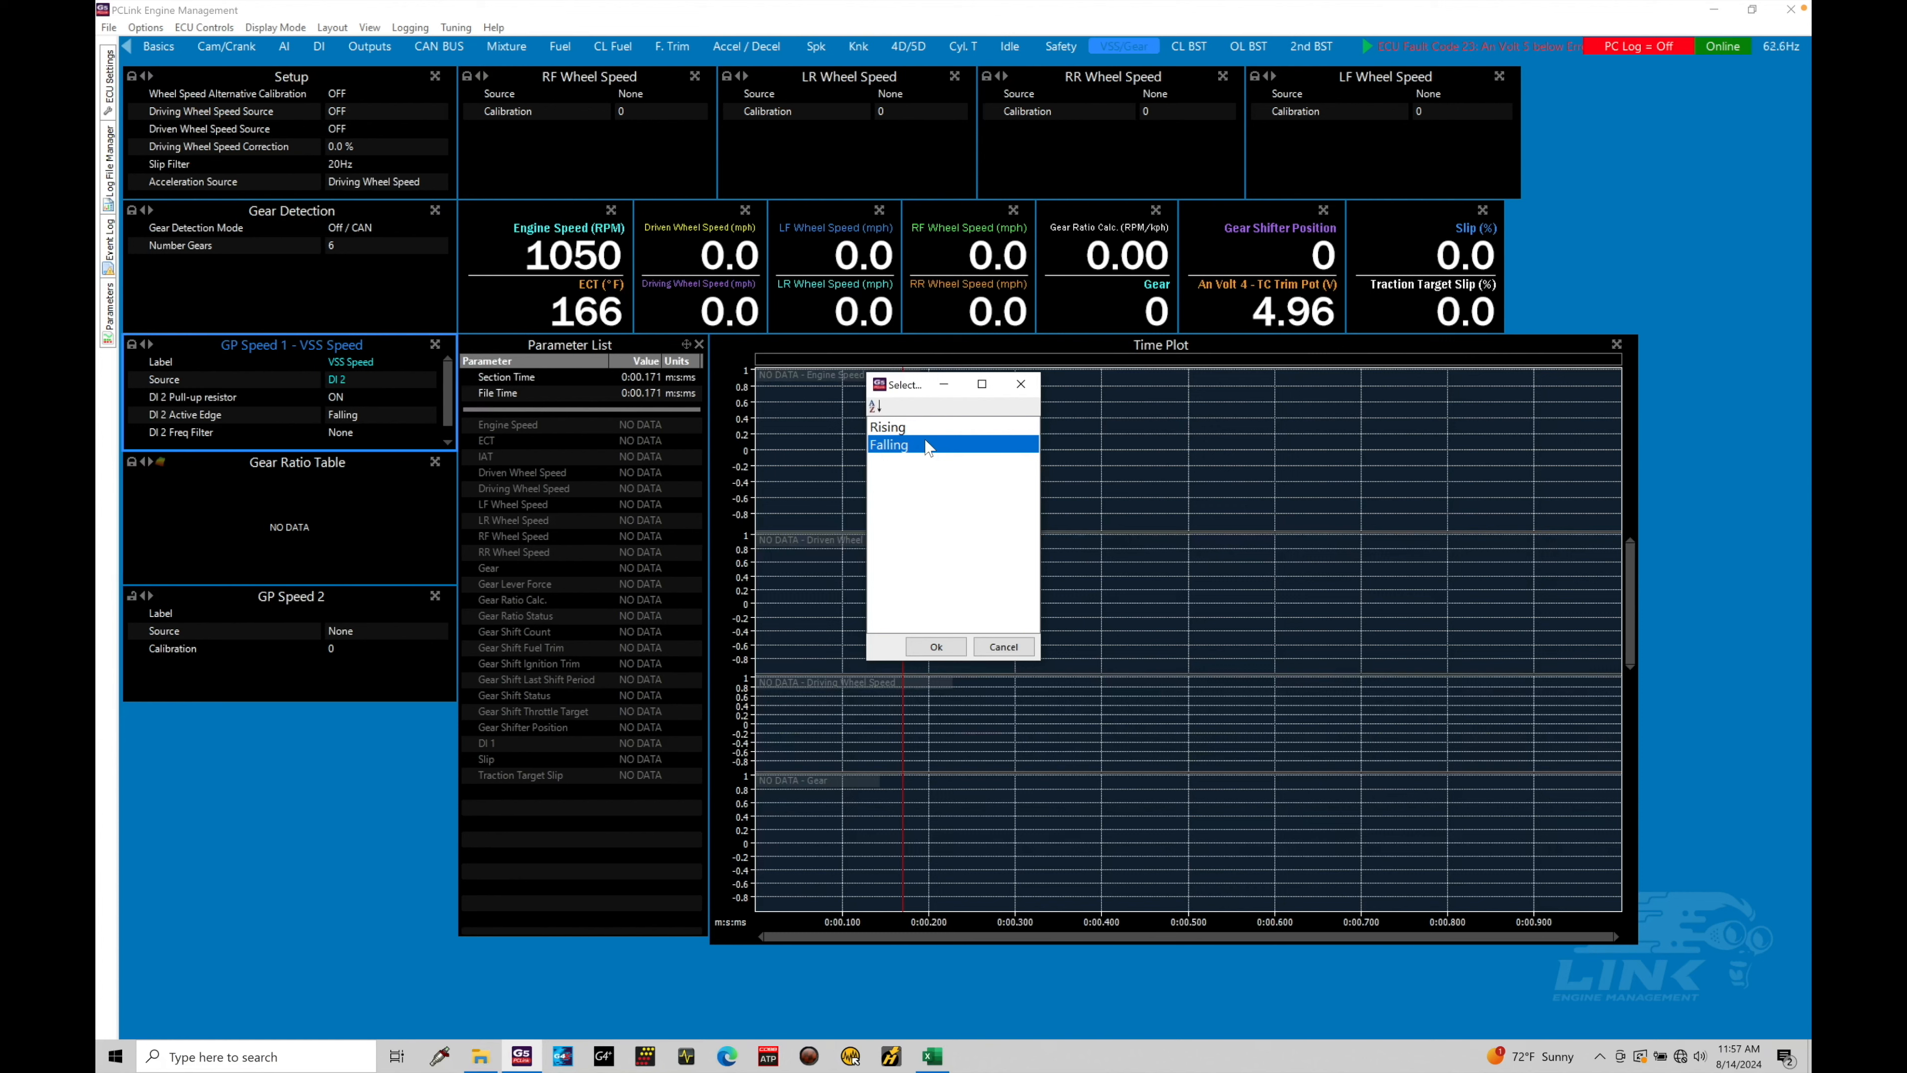
{"action": "left_click", "coordinate": [942, 649]}
{"action": "left_click_drag", "start_coordinate": [452, 400], "coordinate": [452, 422]}
{"action": "left_click", "coordinate": [399, 413]}
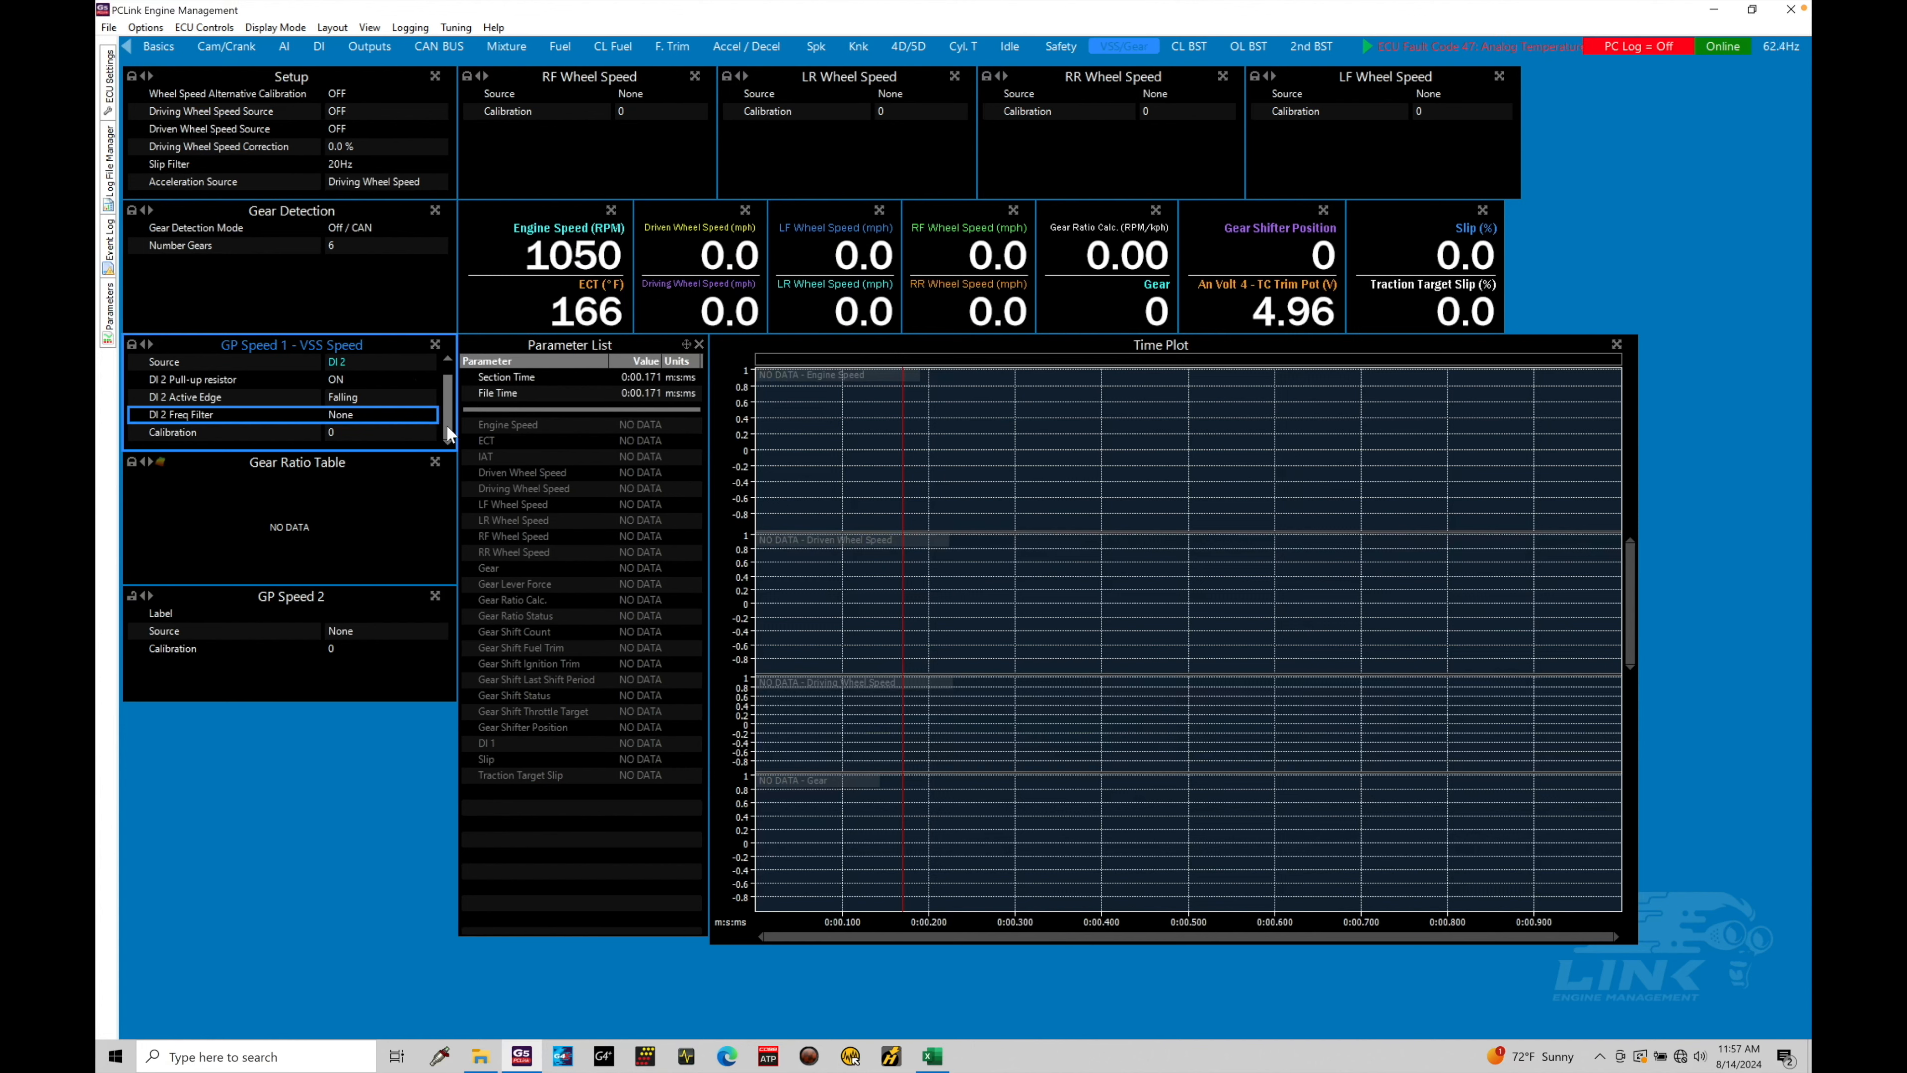
{"action": "double_click", "coordinate": [367, 419]}
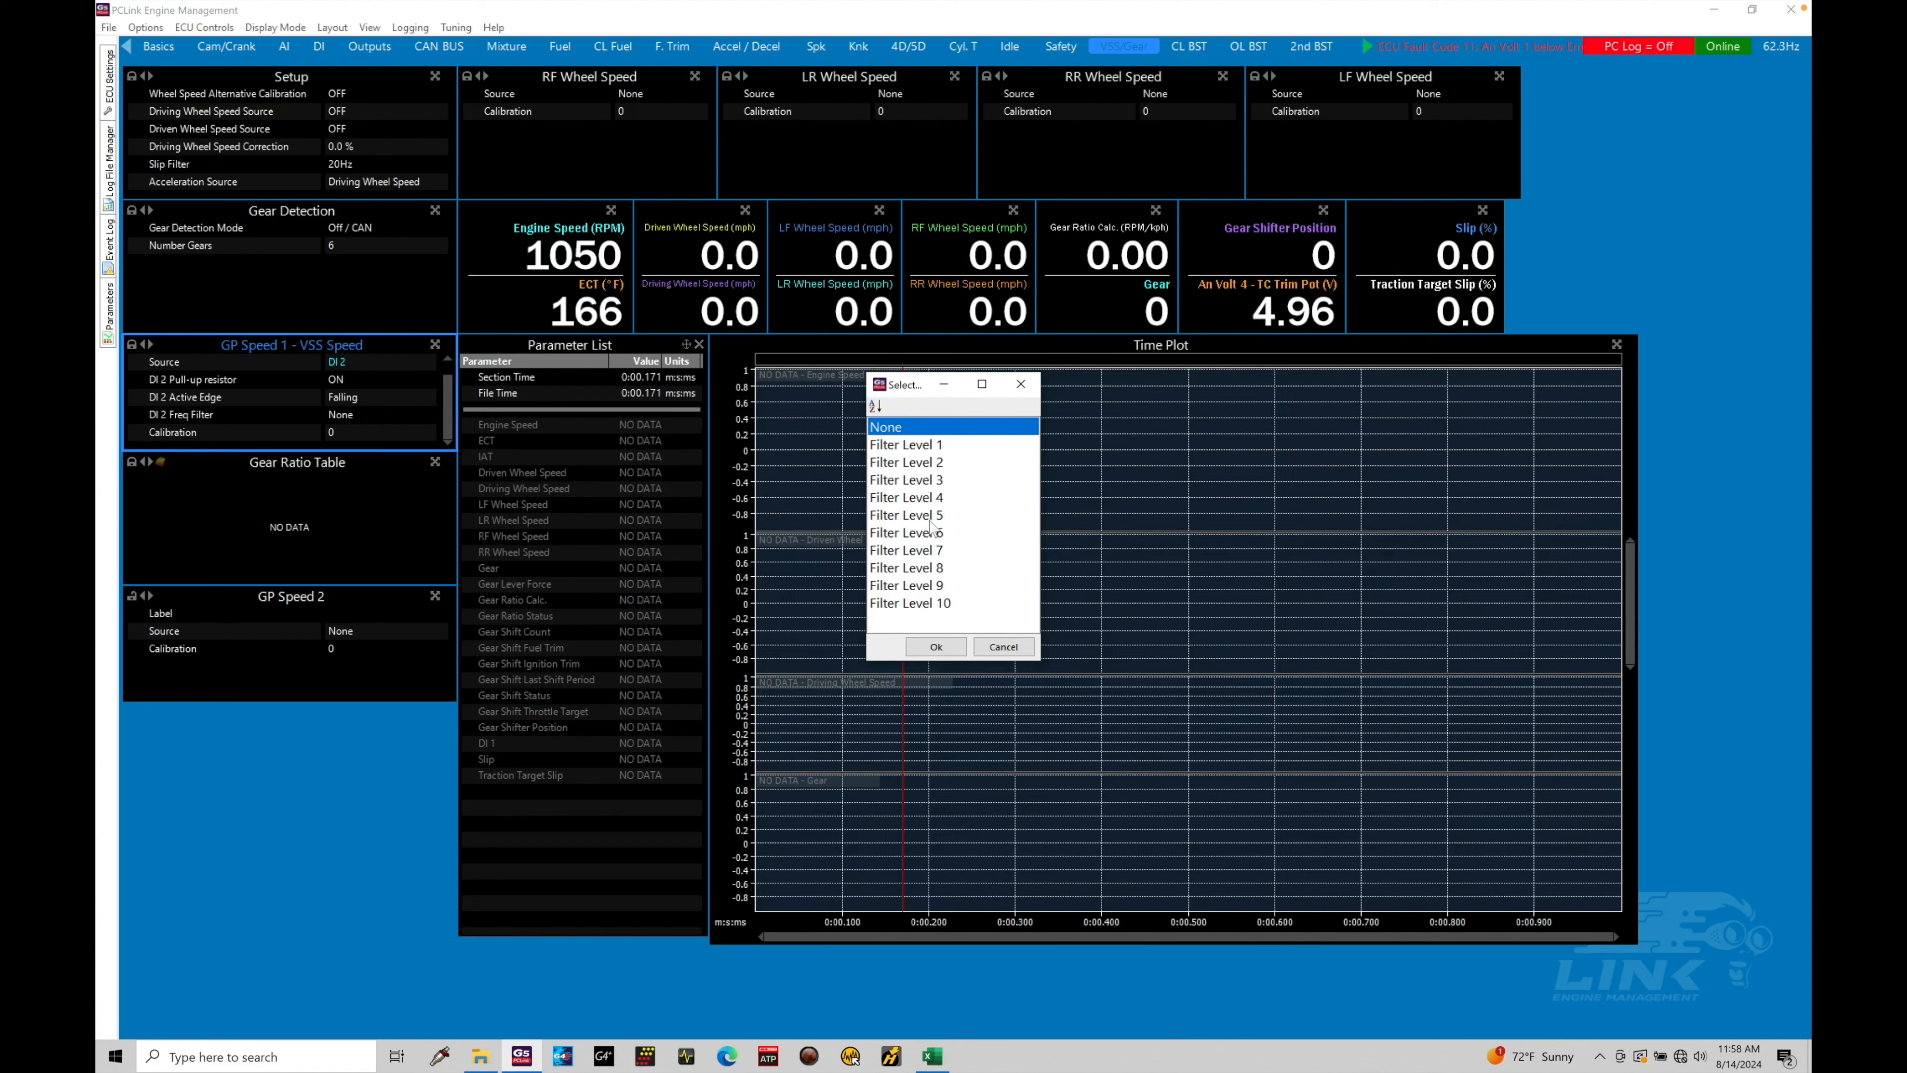
{"action": "left_click", "coordinate": [940, 645]}
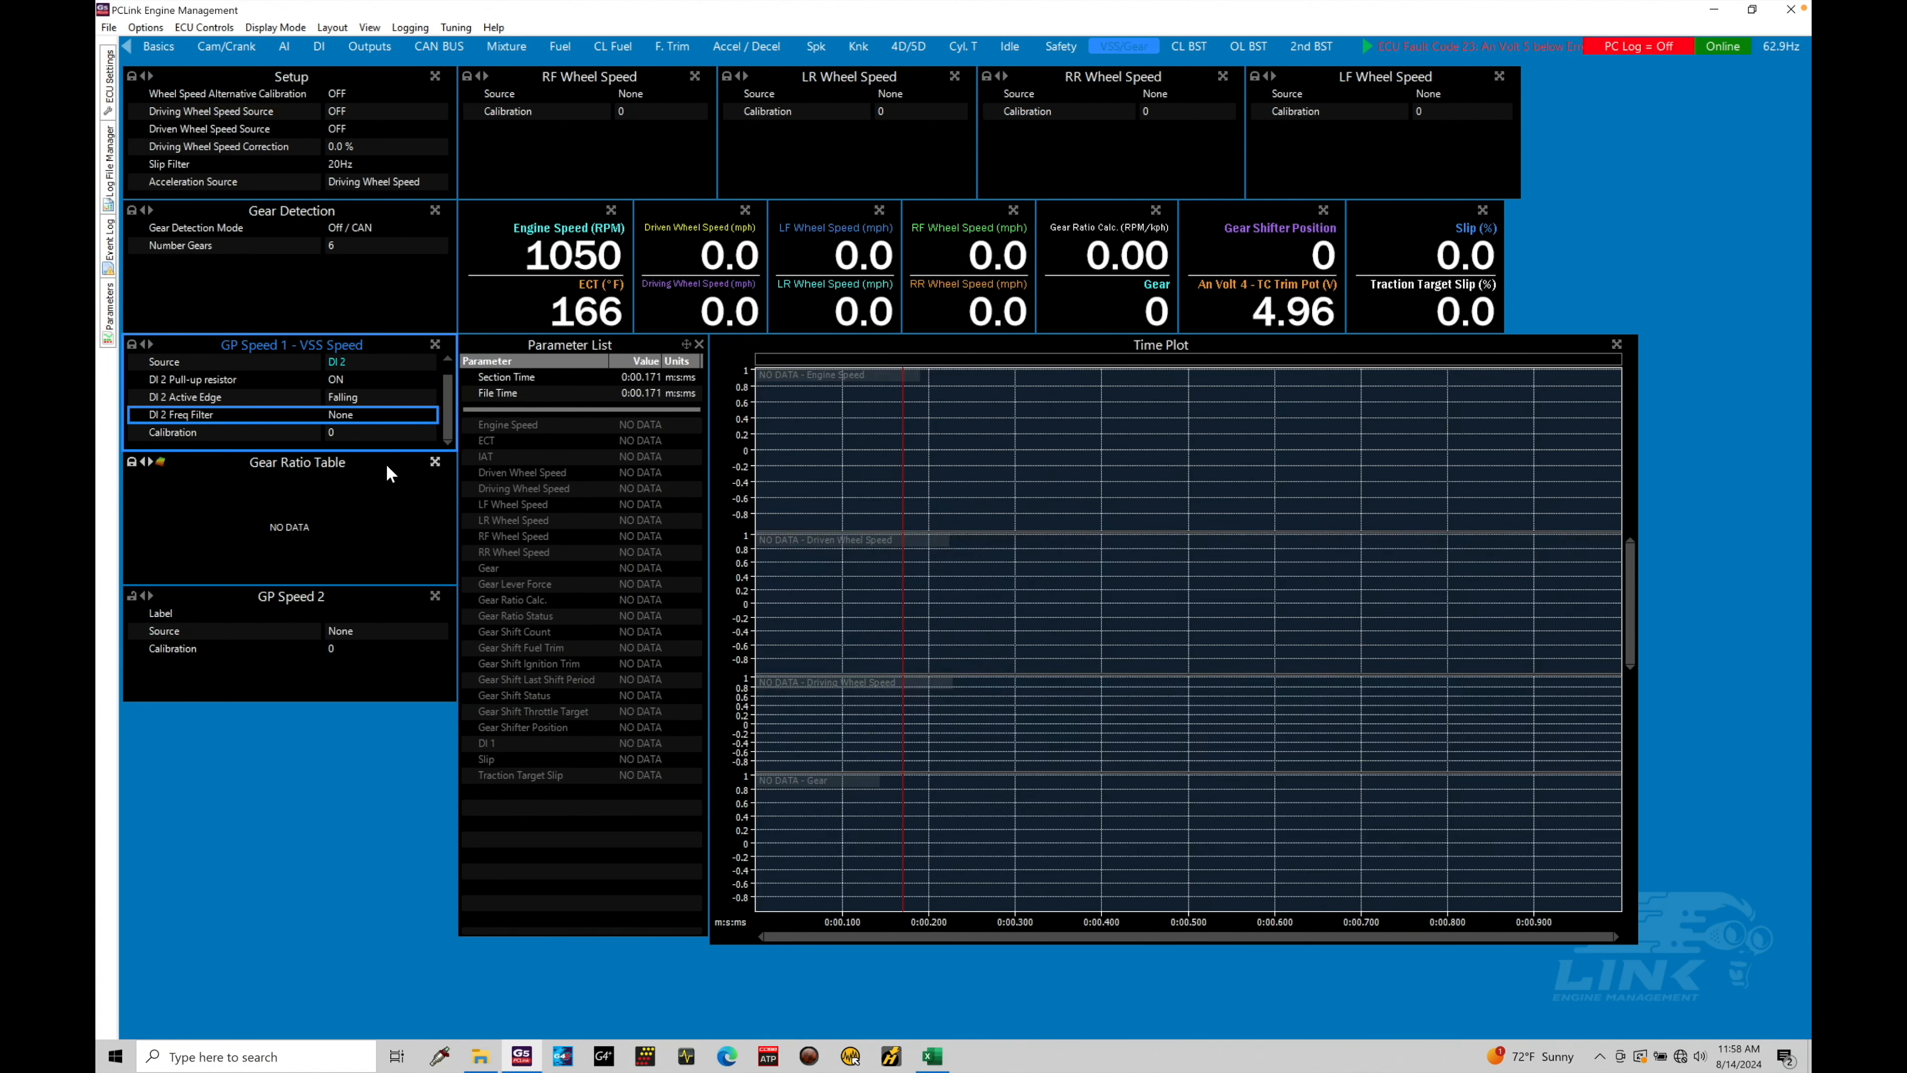
{"action": "left_click", "coordinate": [371, 436]}
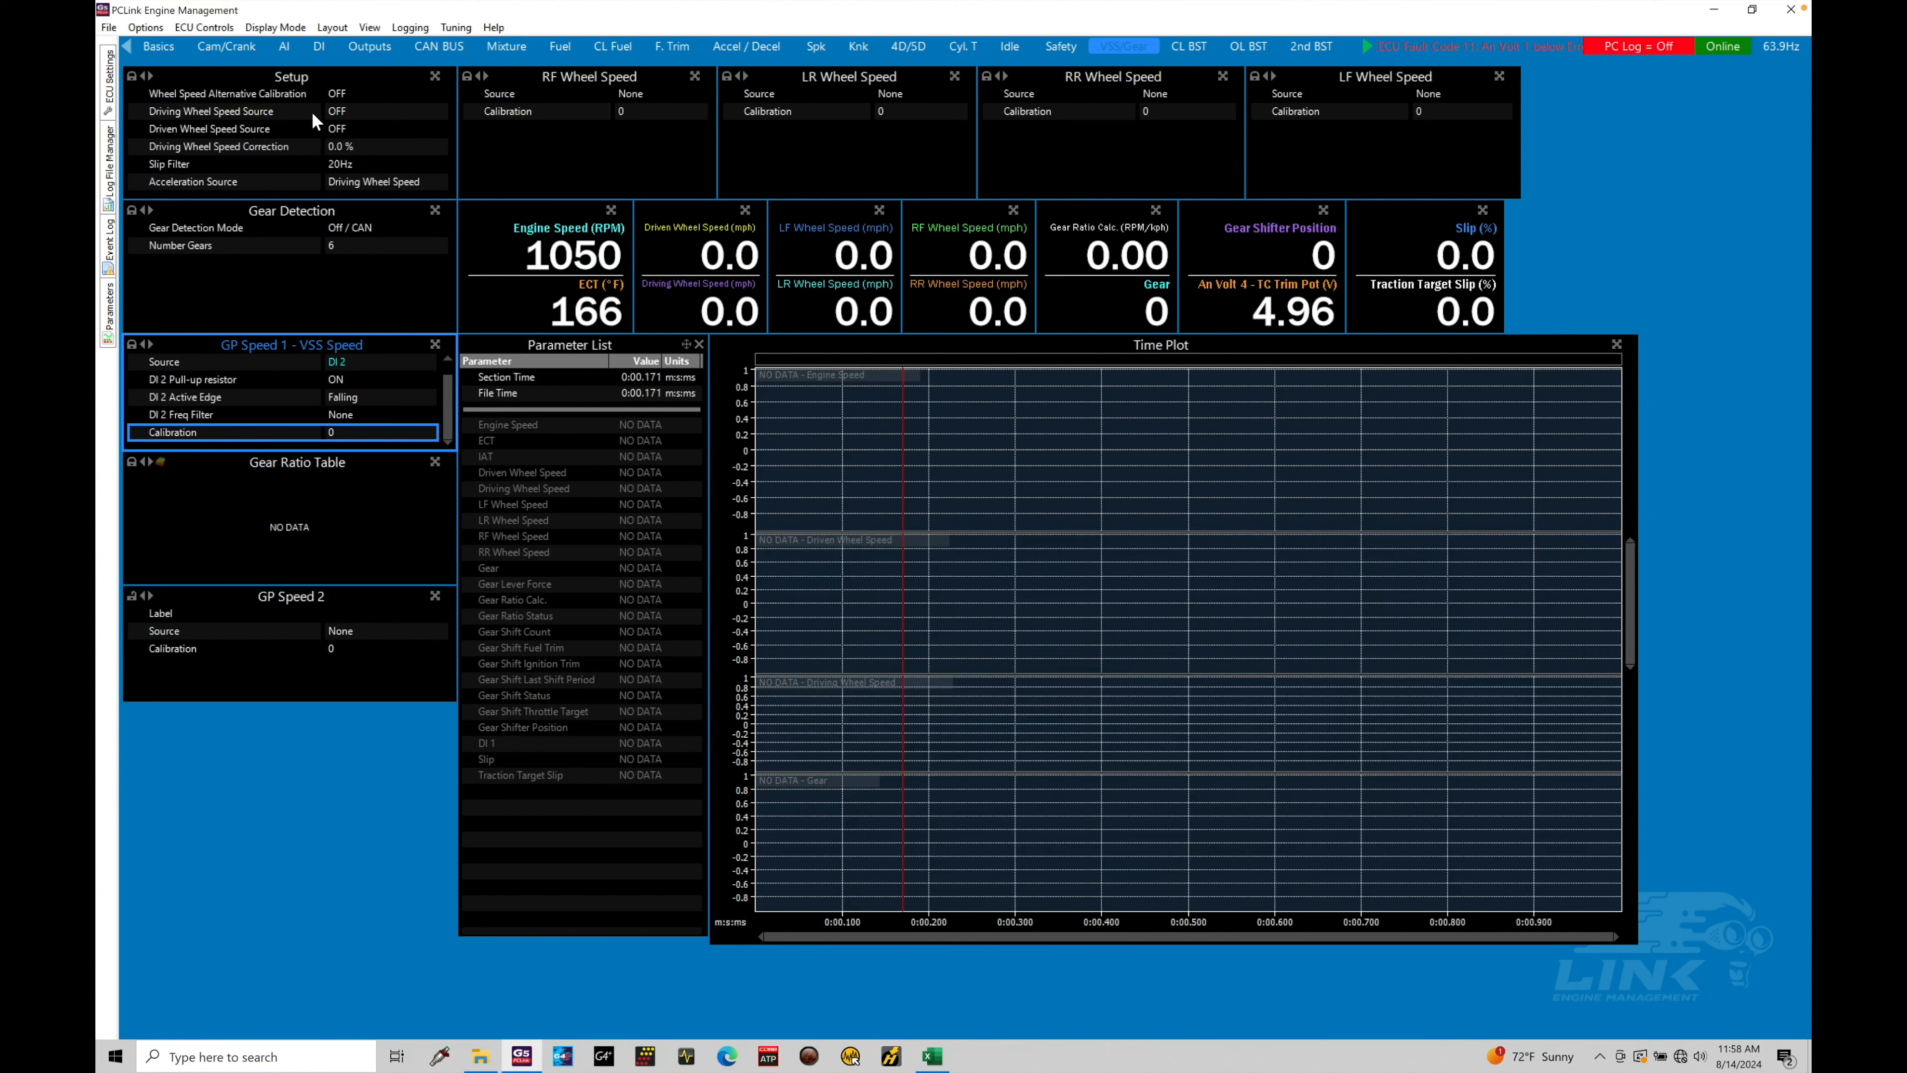
Choose GP Speed 1 as the Driving Wheel Speed Source
{"action": "double_click", "coordinate": [334, 113]}
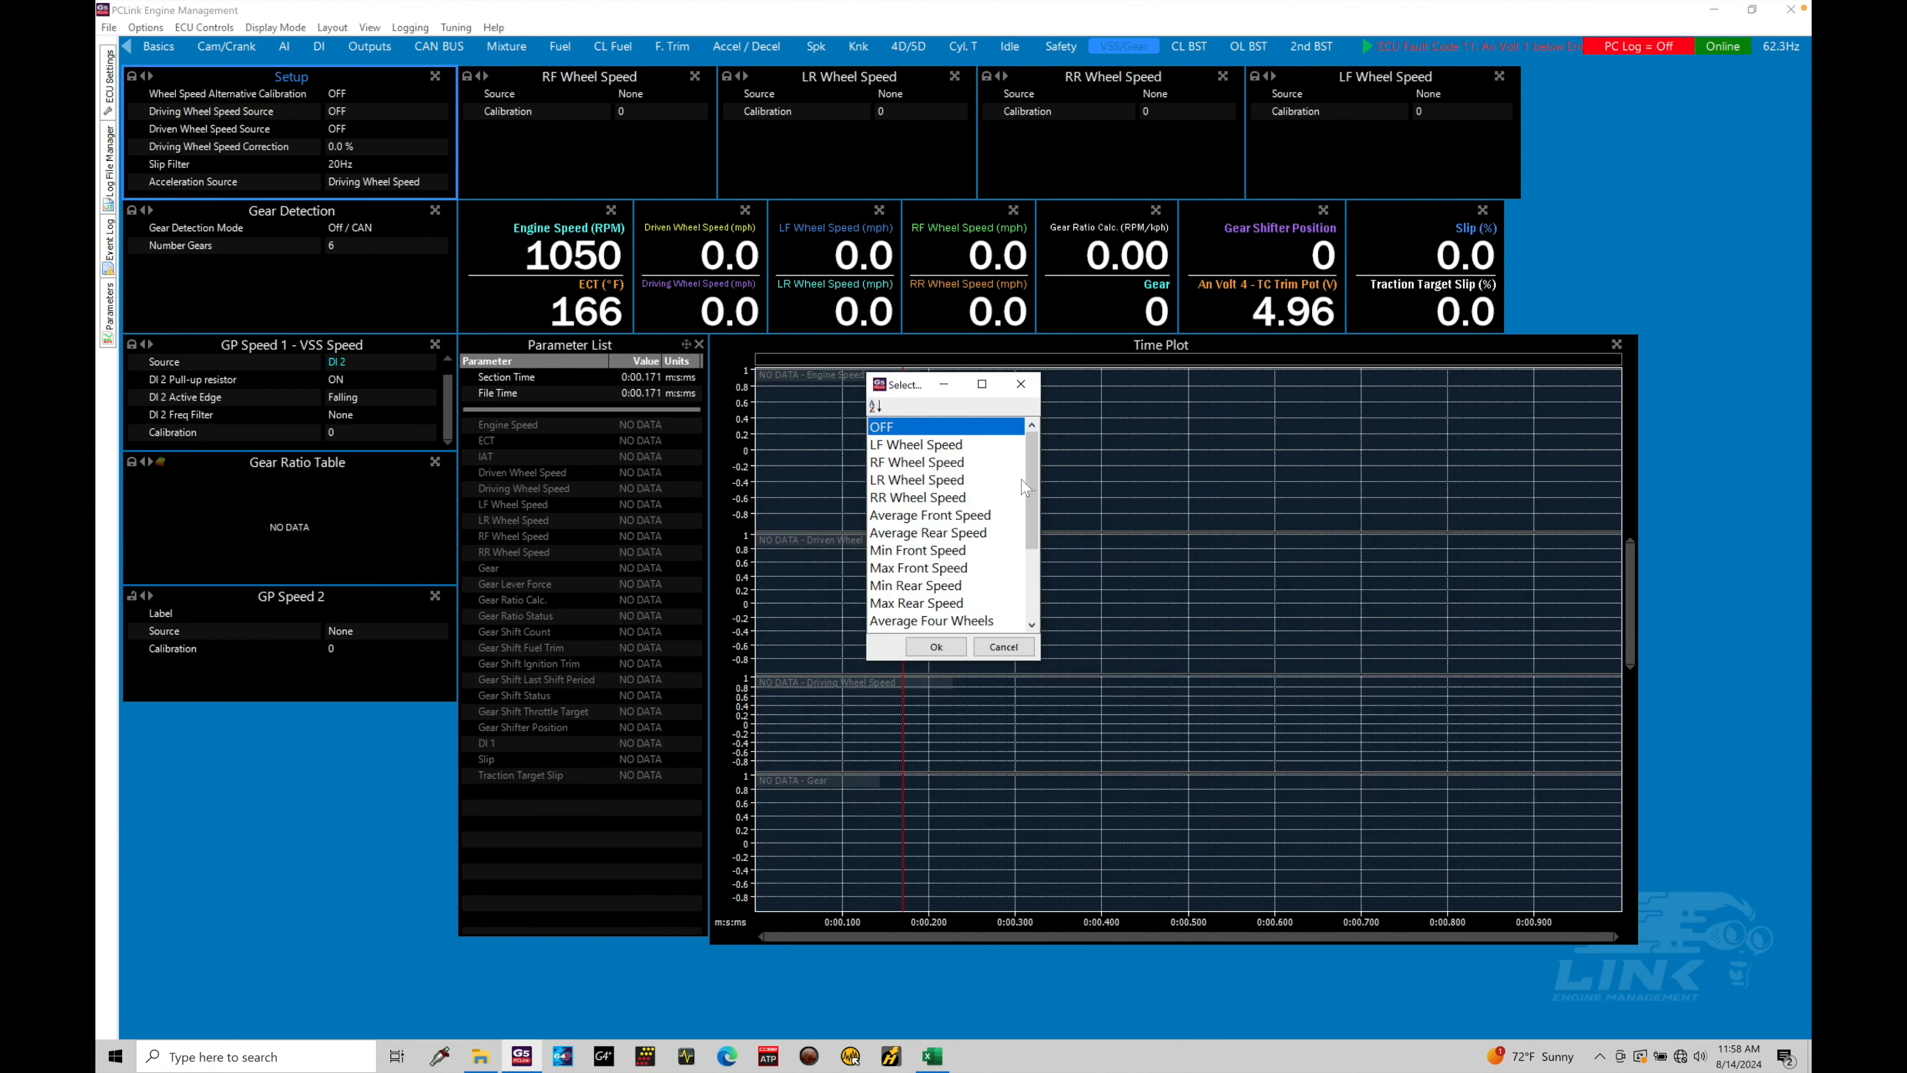
{"action": "left_click_drag", "start_coordinate": [1030, 481], "coordinate": [1028, 552]}
{"action": "left_click", "coordinate": [923, 516]}
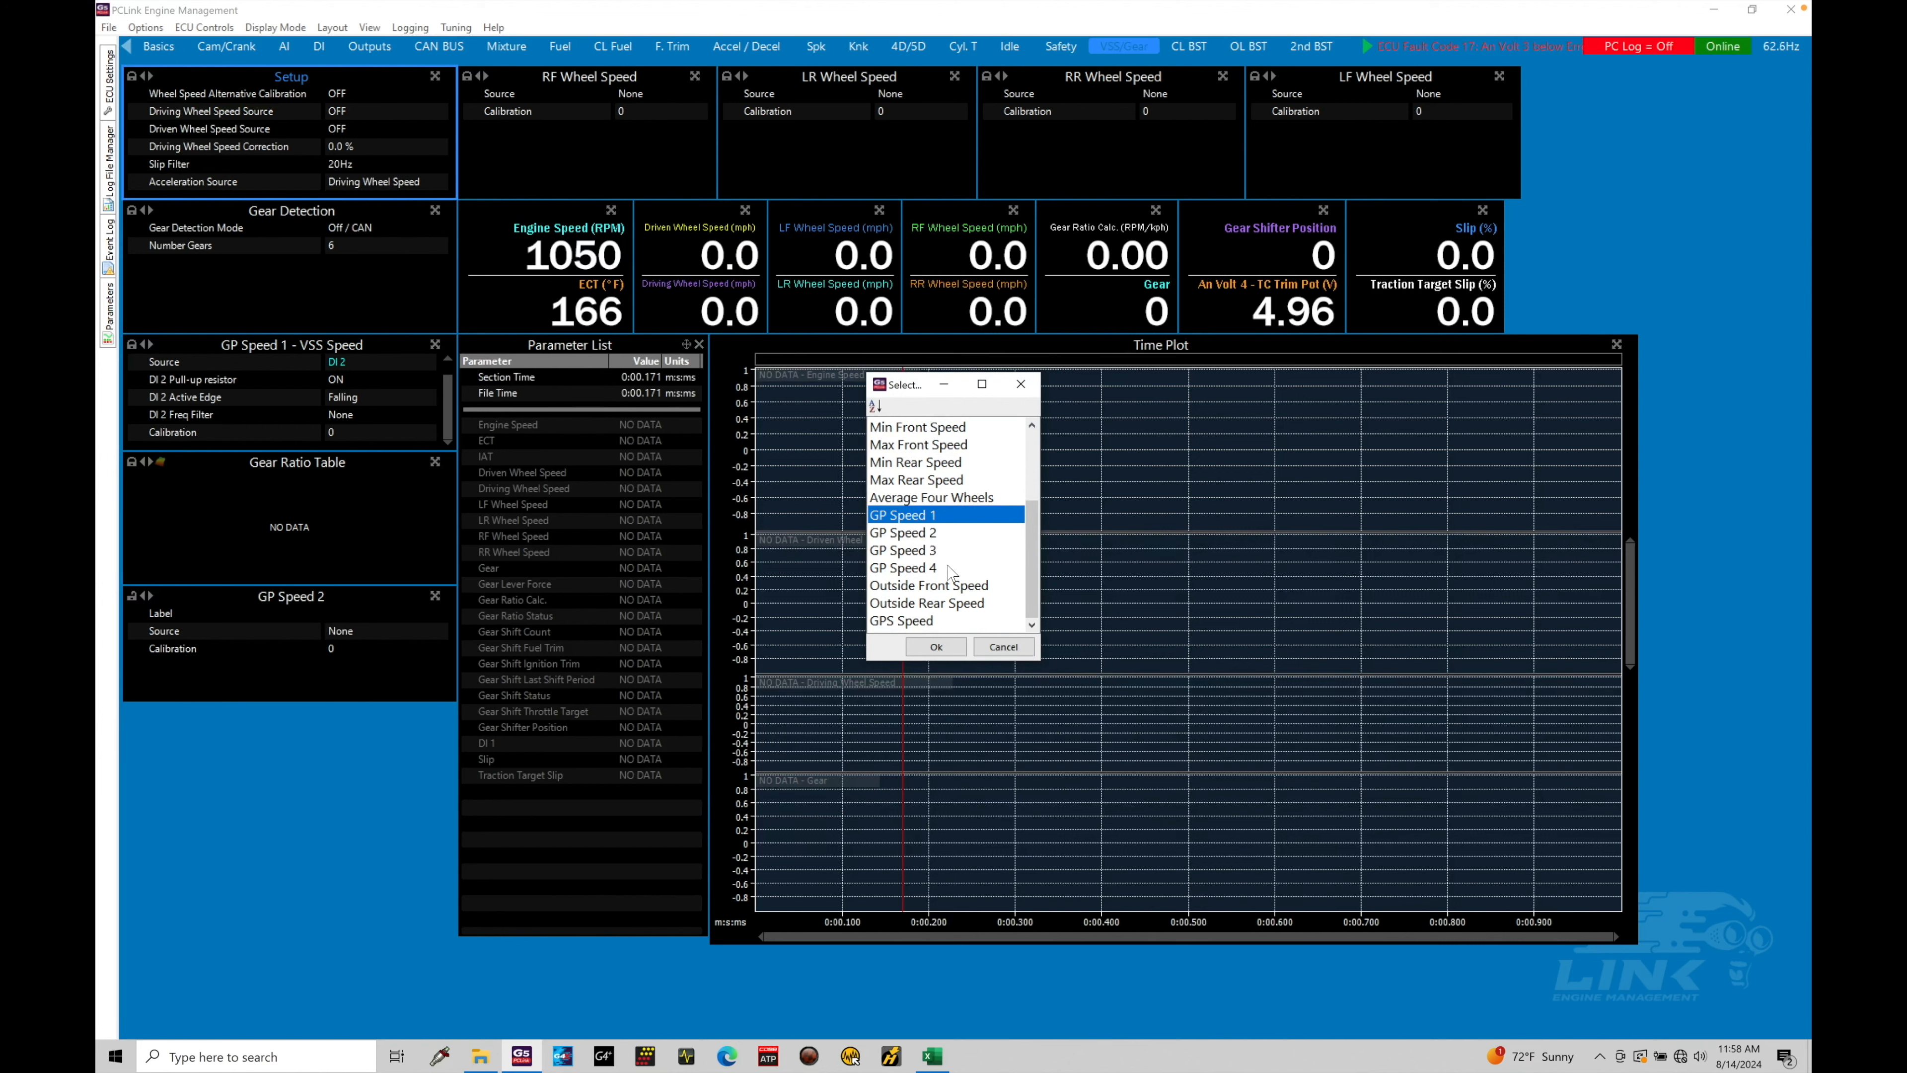
{"action": "left_click", "coordinate": [933, 648]}
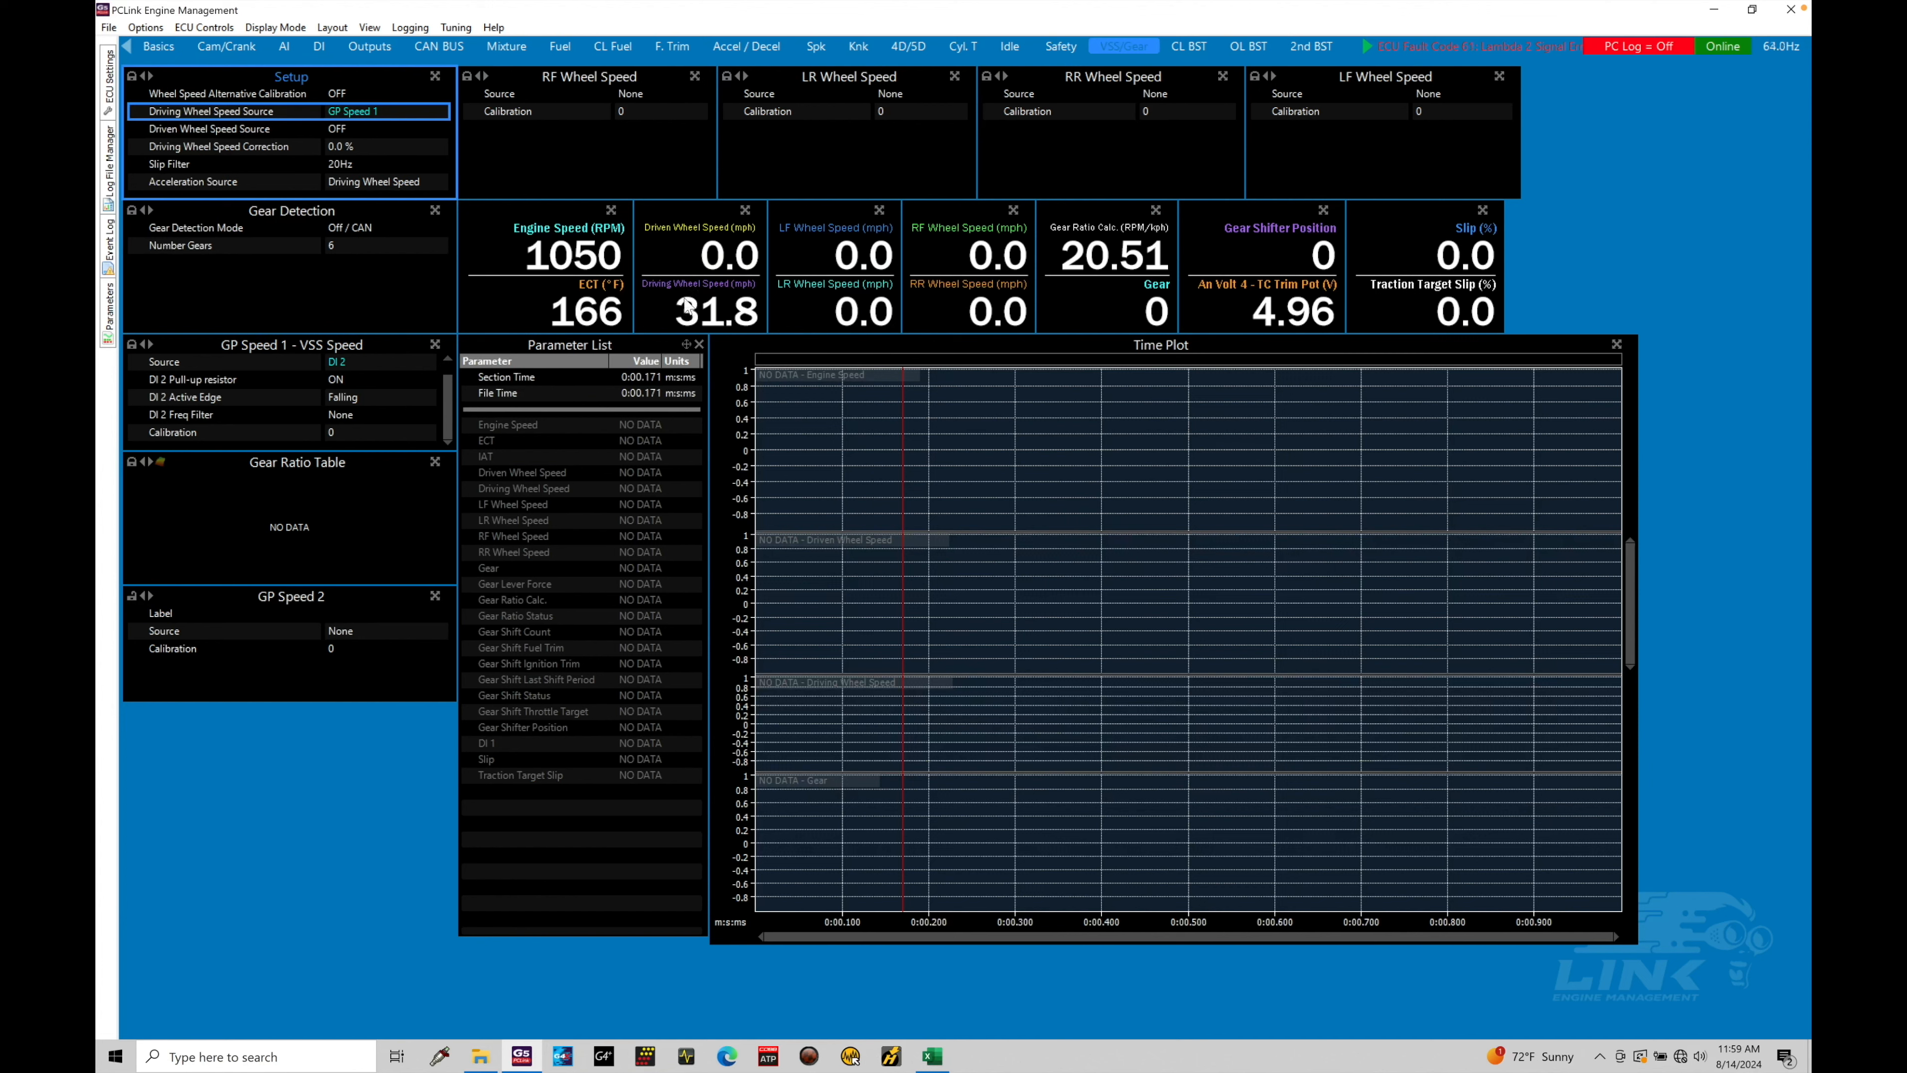
Enter 100, then correct the GP Speed 1 calibration to 50 so driving wheel speed reads 229.0
{"action": "left_click", "coordinate": [350, 433]}
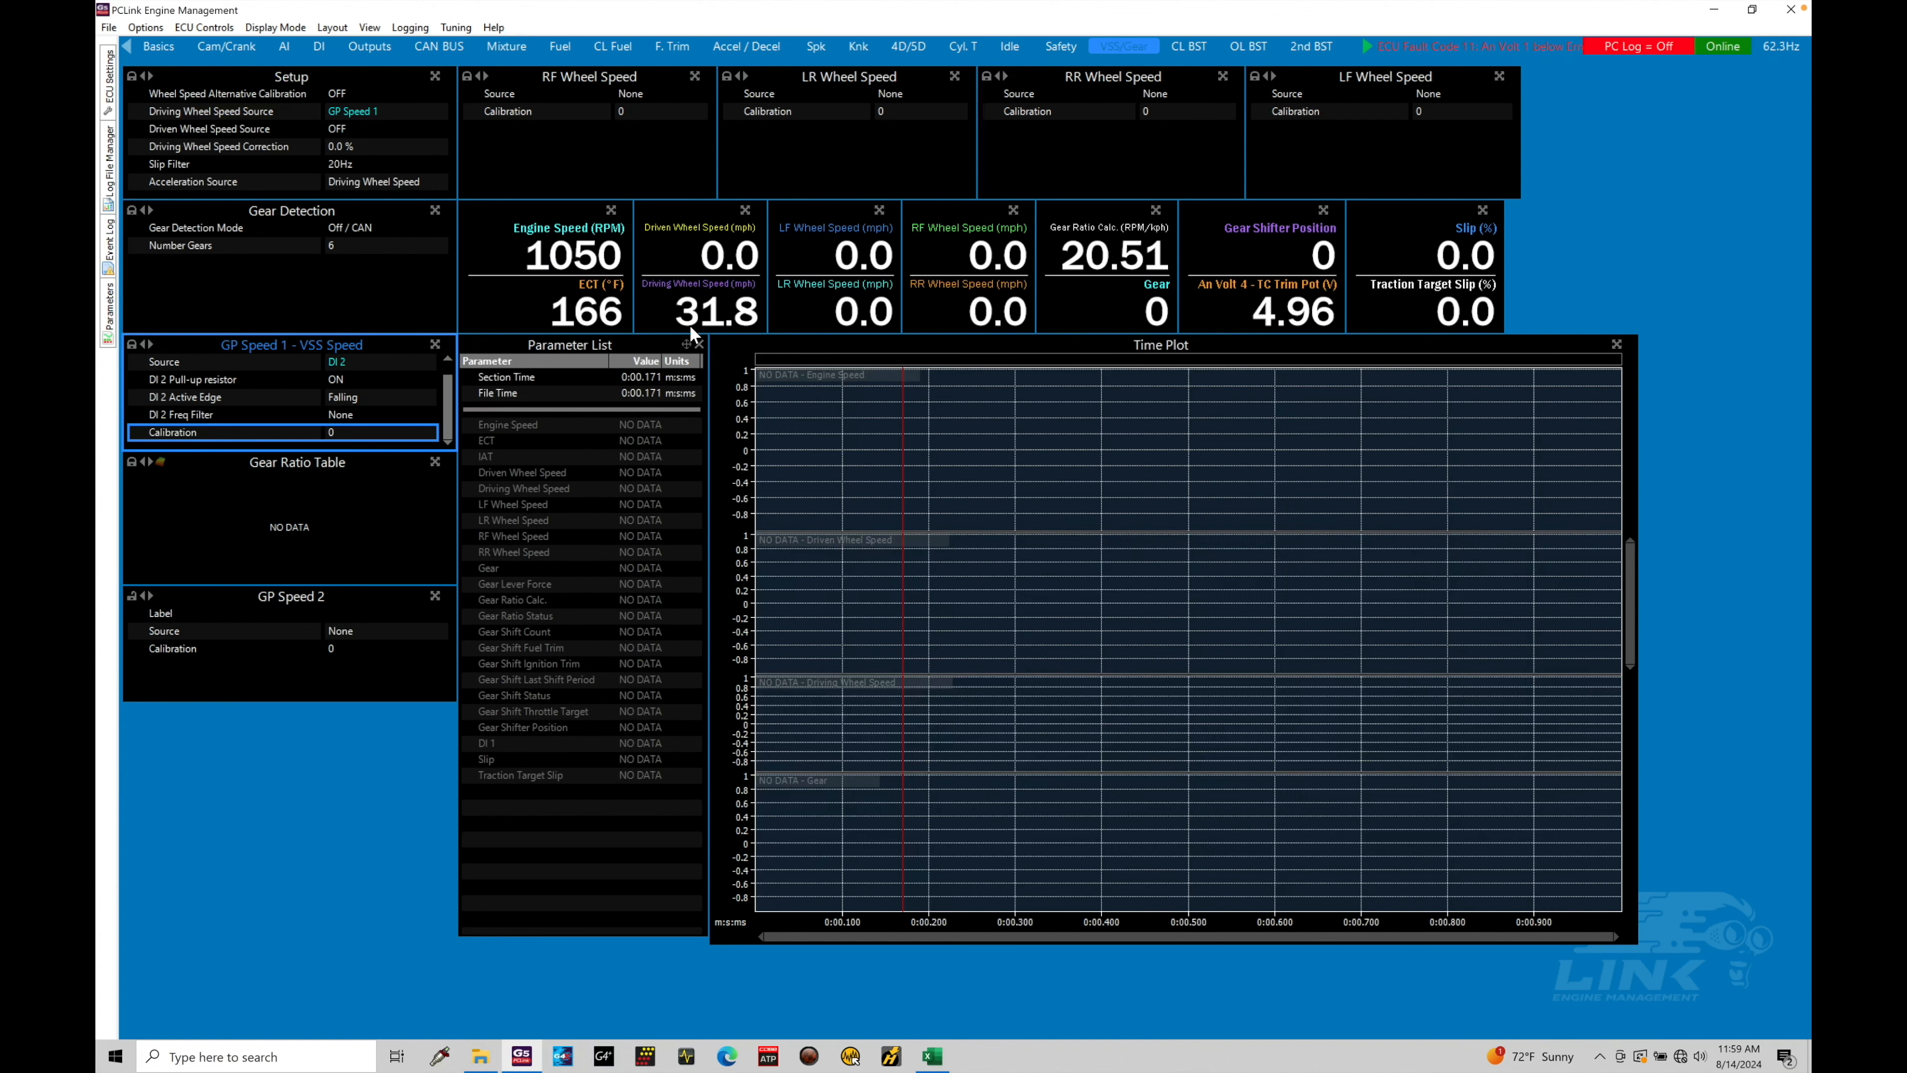
{"action": "type", "text": "100"}
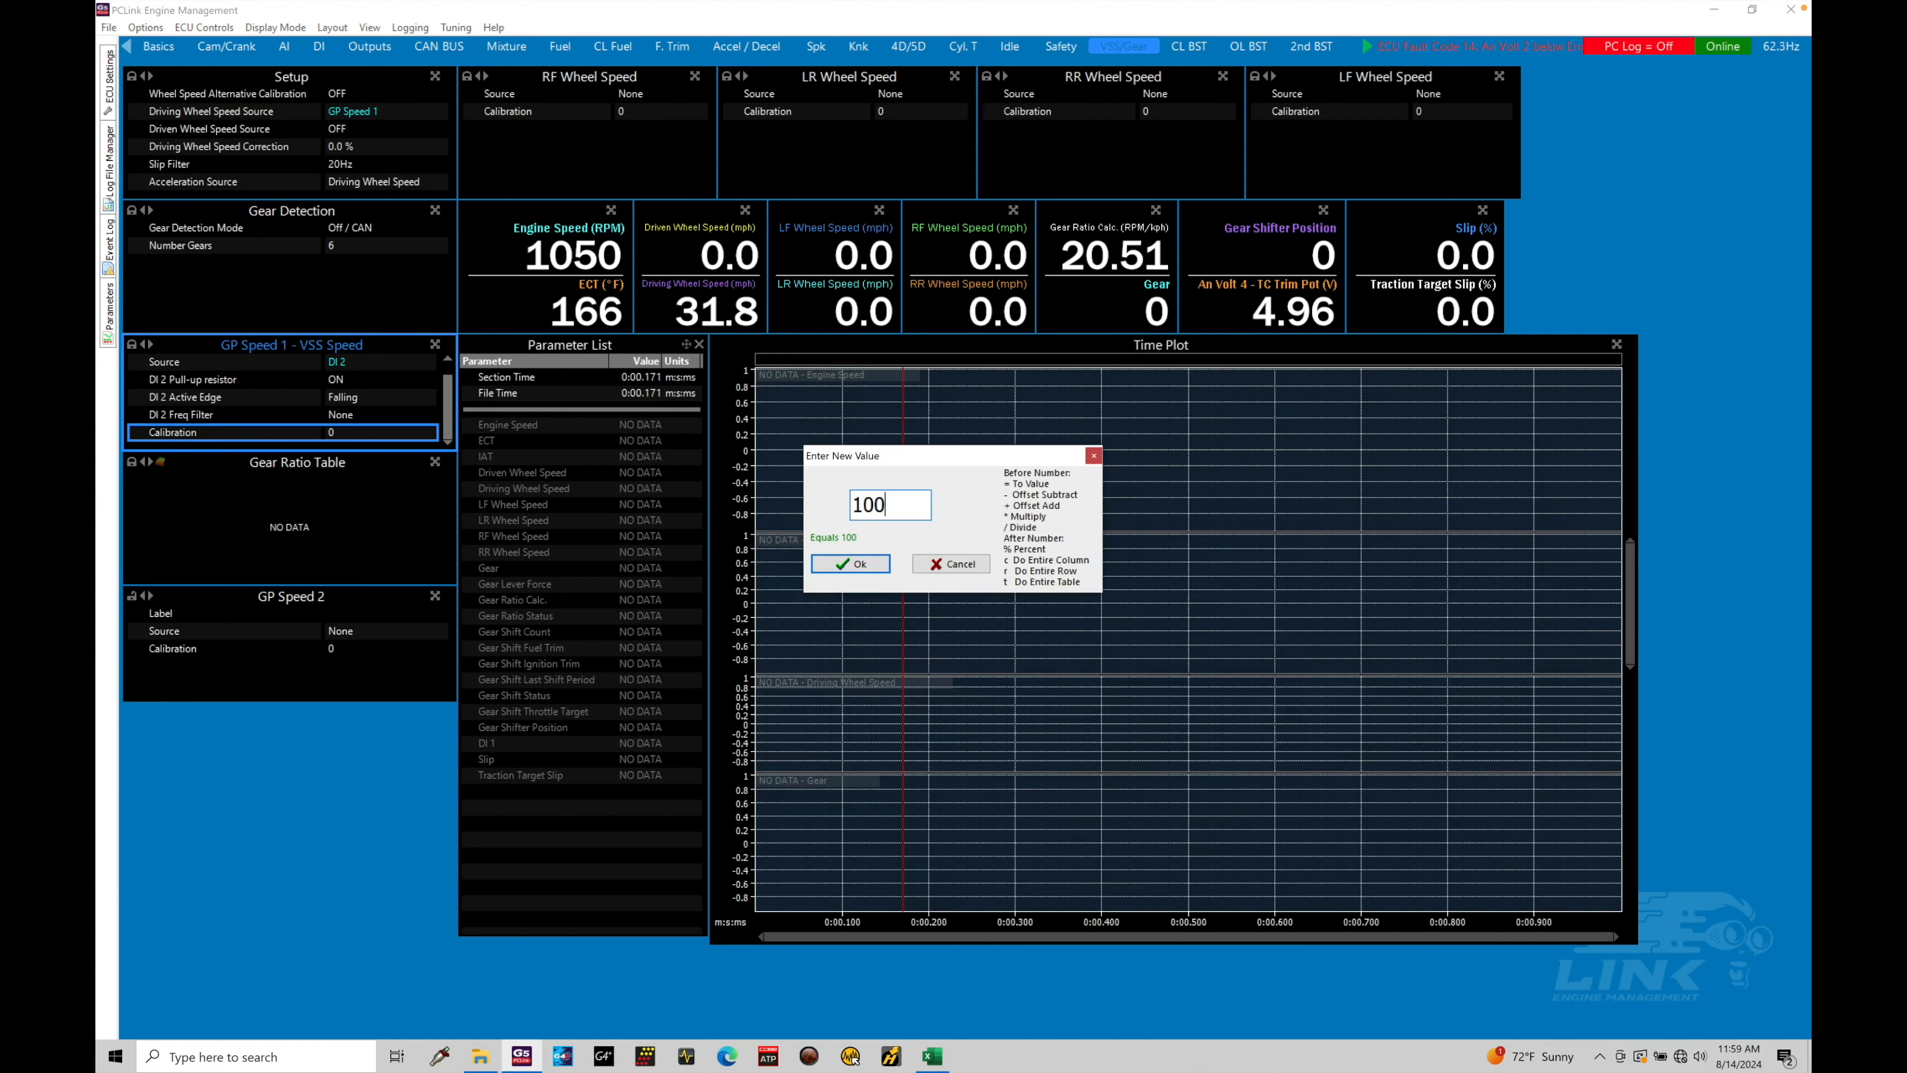
{"action": "key", "text": "Return"}
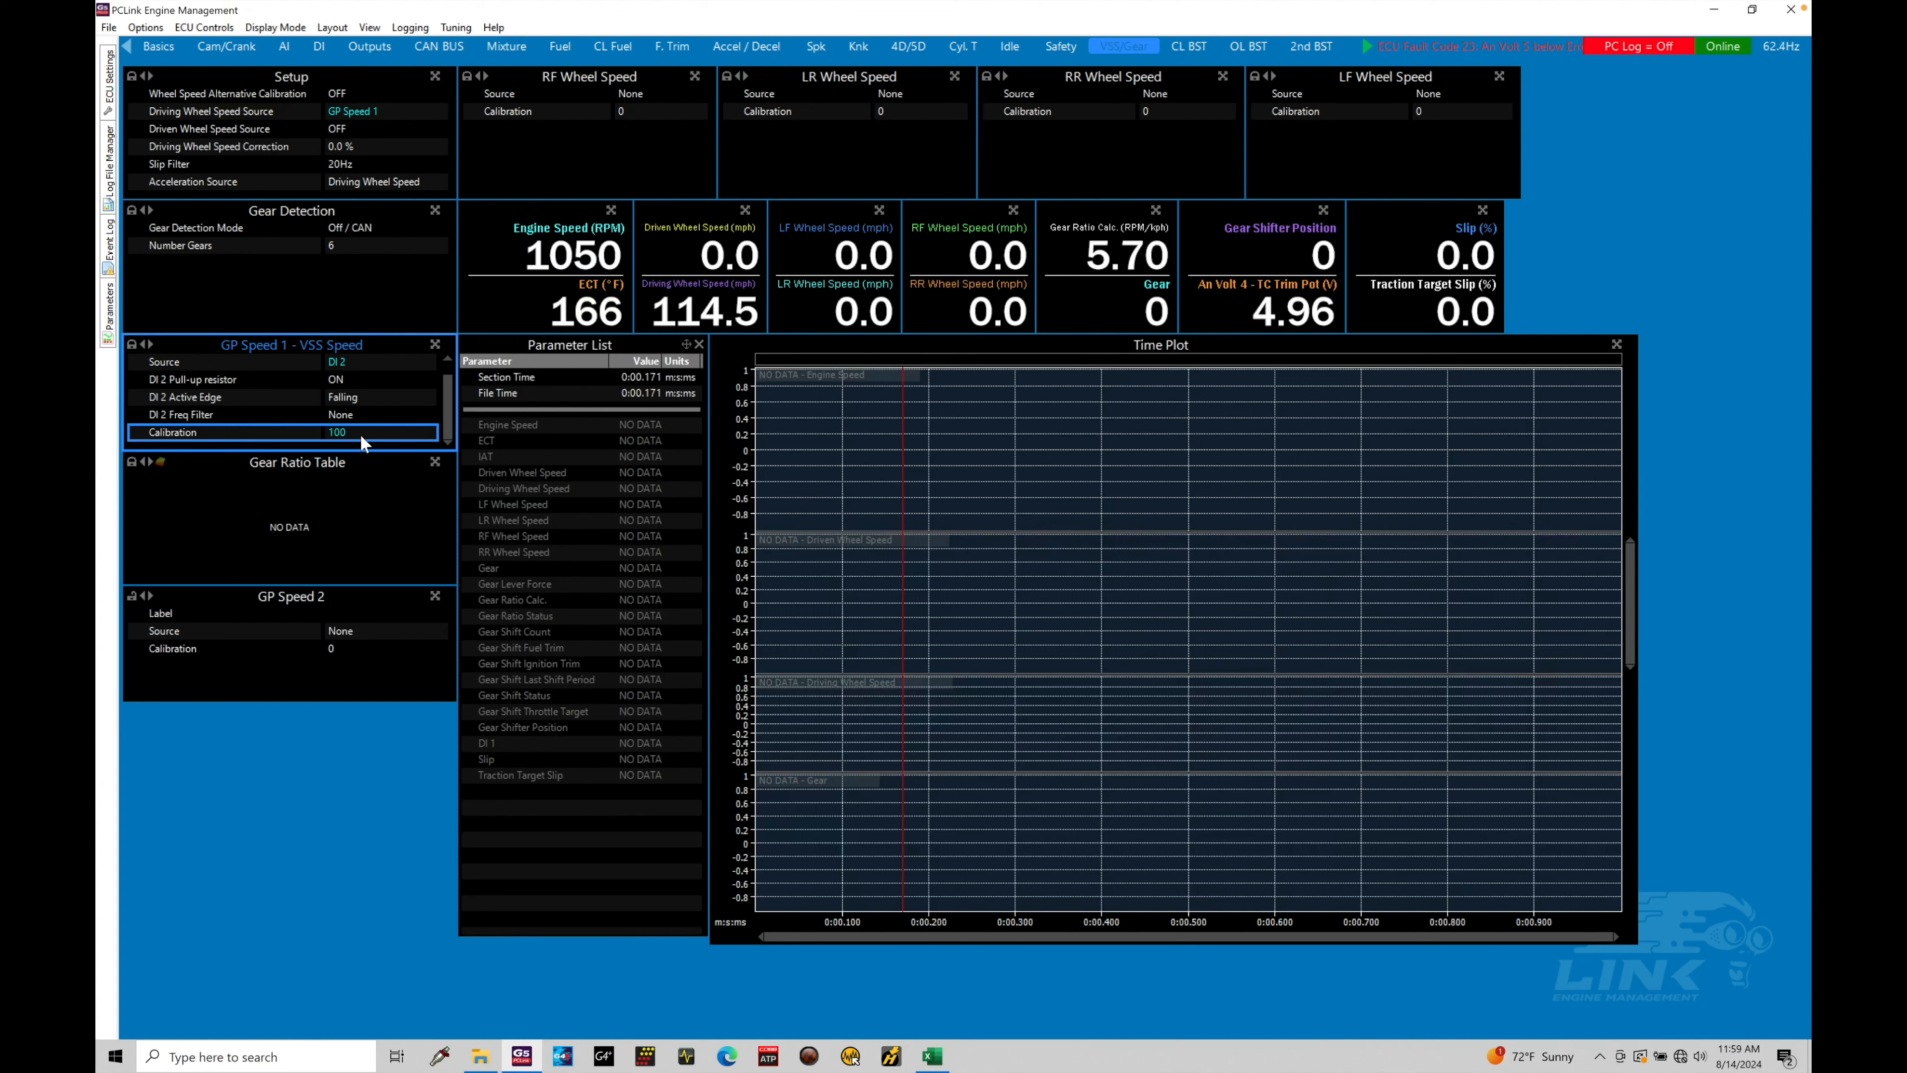
{"action": "type", "text": "59="}
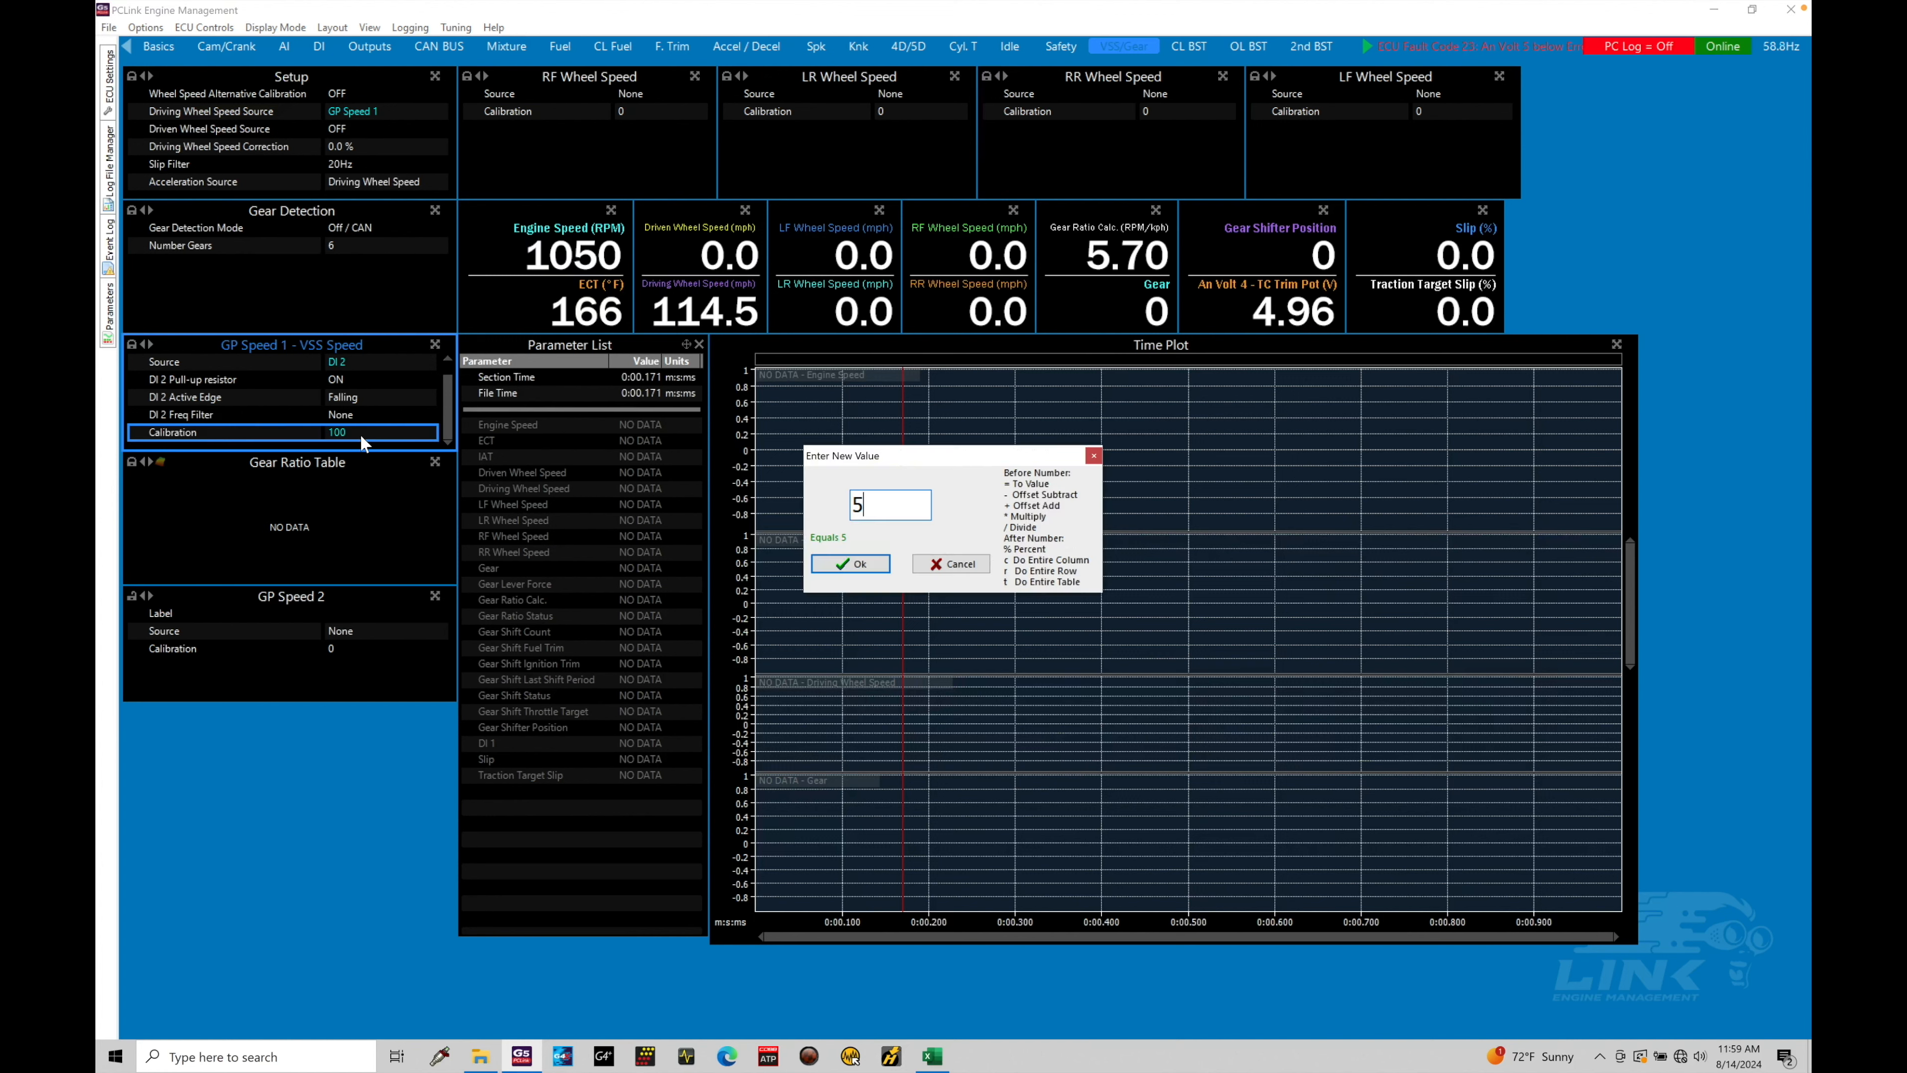
{"action": "key", "text": "BackSpace"}
{"action": "key", "text": "BackSpace"}
{"action": "type", "text": "50"}
{"action": "key", "text": "BackSpace"}
{"action": "key", "text": "BackSpace"}
{"action": "type", "text": "0"}
{"action": "key", "text": "Return"}
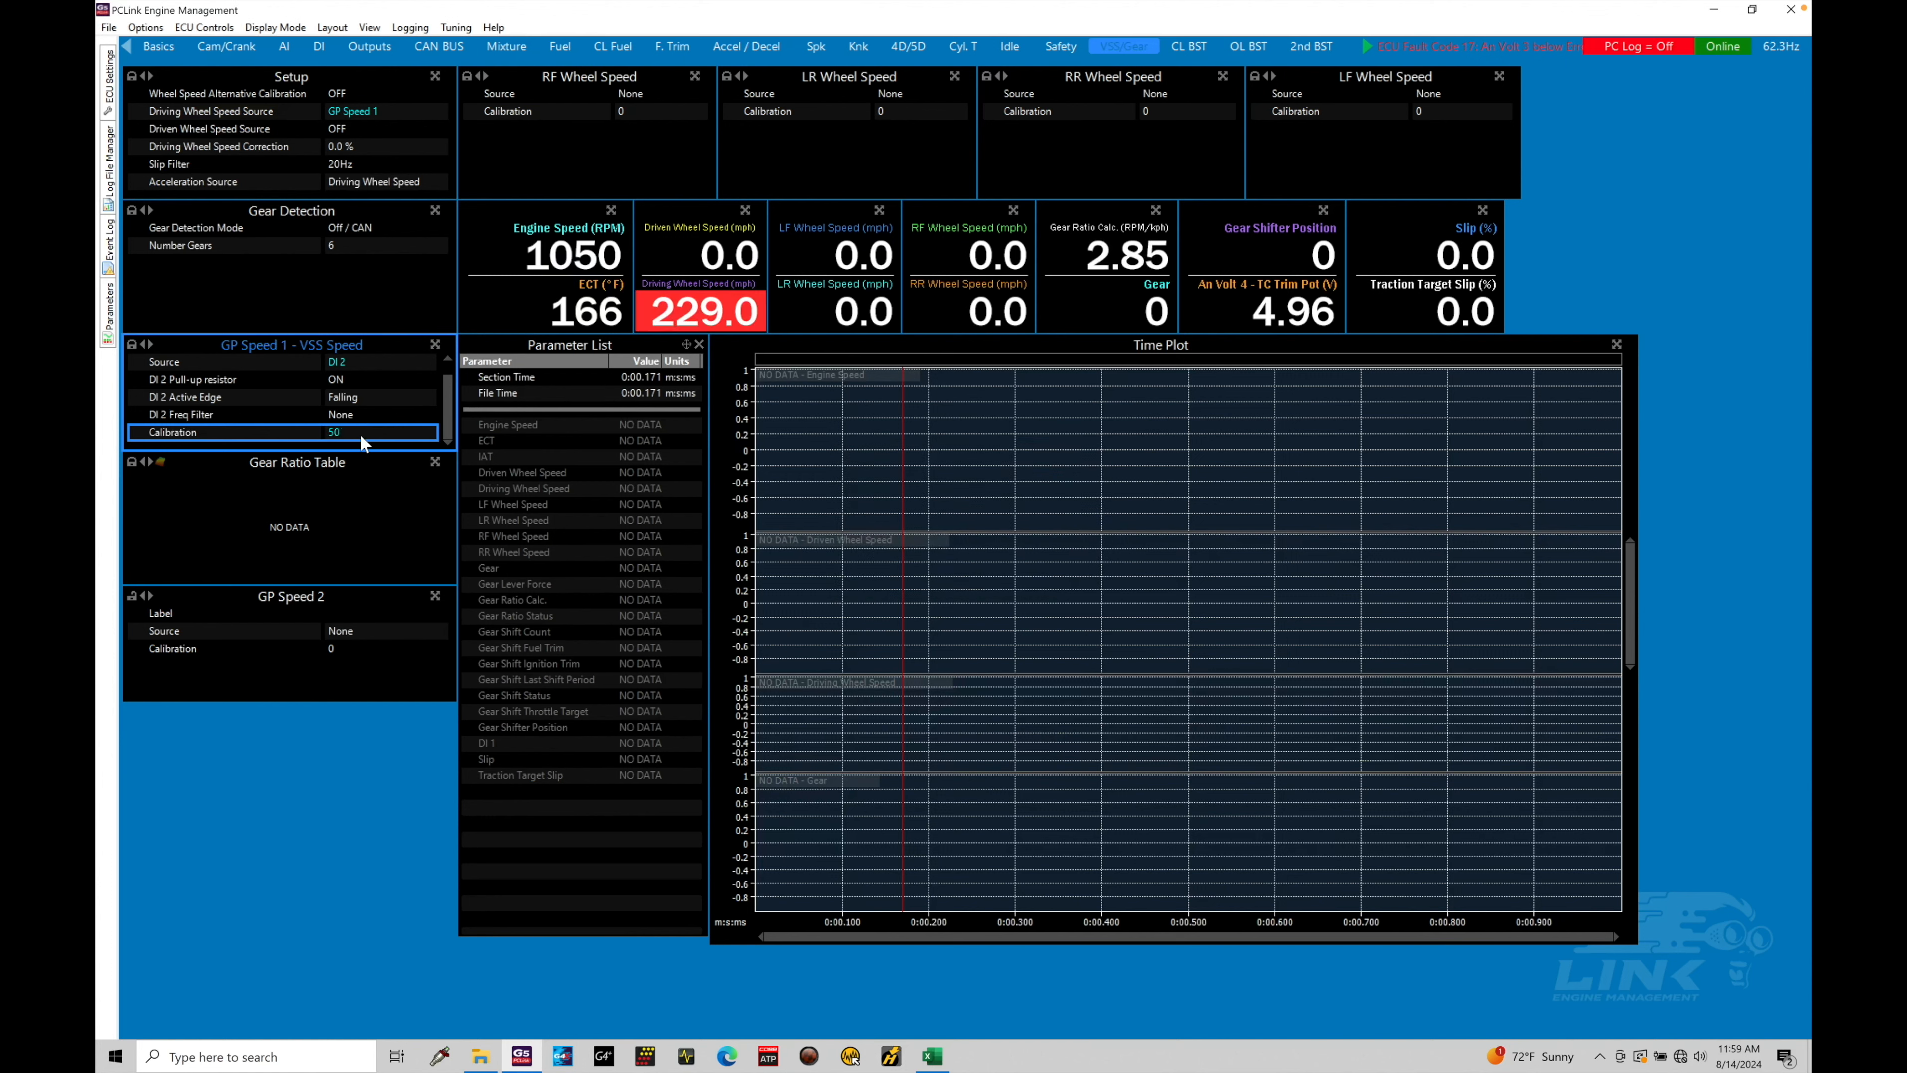